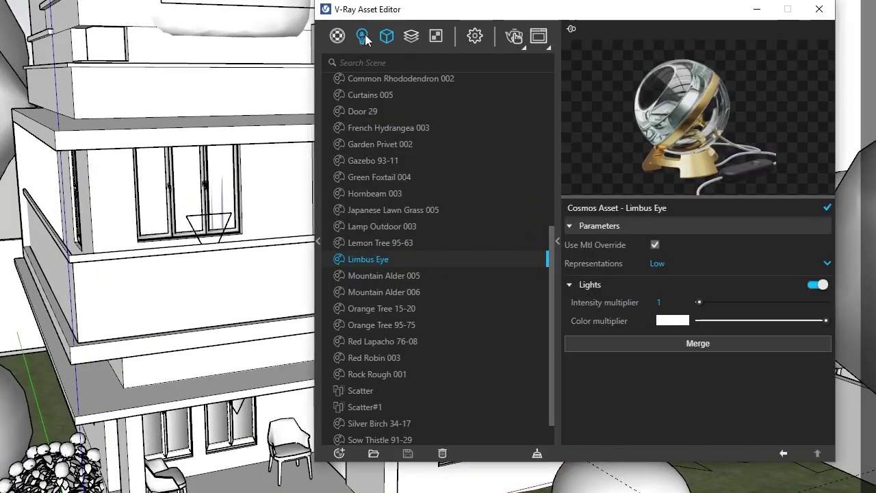
# Create a new Generic material in the V-Ray Asset Editor and begin renaming it to GLASS
pyautogui.click(363, 36)
pyautogui.click(338, 453)
pyautogui.click(470, 225)
pyautogui.rightClick(384, 122)
pyautogui.click(404, 199)
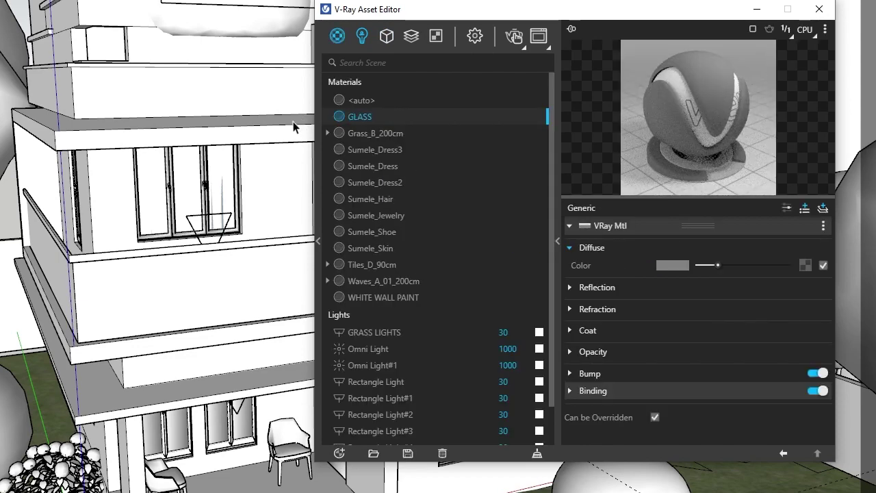
# Enter the balcony group and select its front railing panels
pyautogui.doubleClick(181, 287)
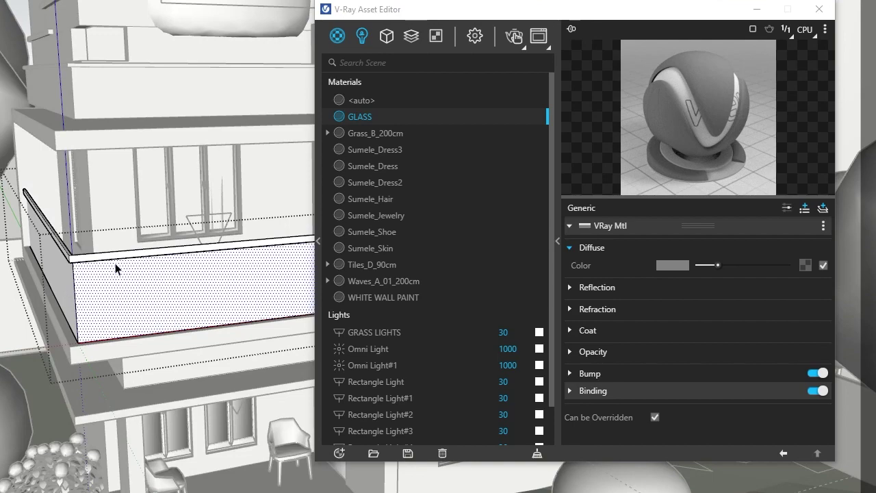
pyautogui.click(118, 223)
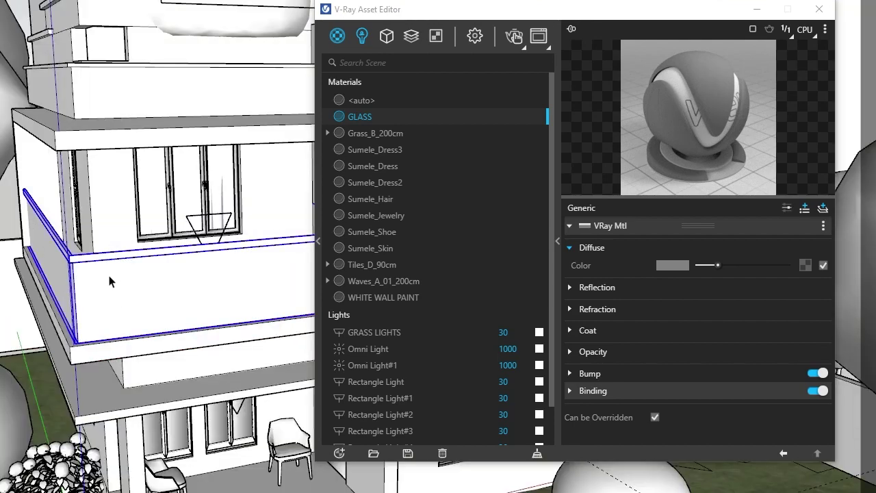
pyautogui.doubleClick(110, 280)
pyautogui.scroll(3, 47, 264)
pyautogui.moveTo(47, 265); pyautogui.dragTo(290, 308, button='middle')
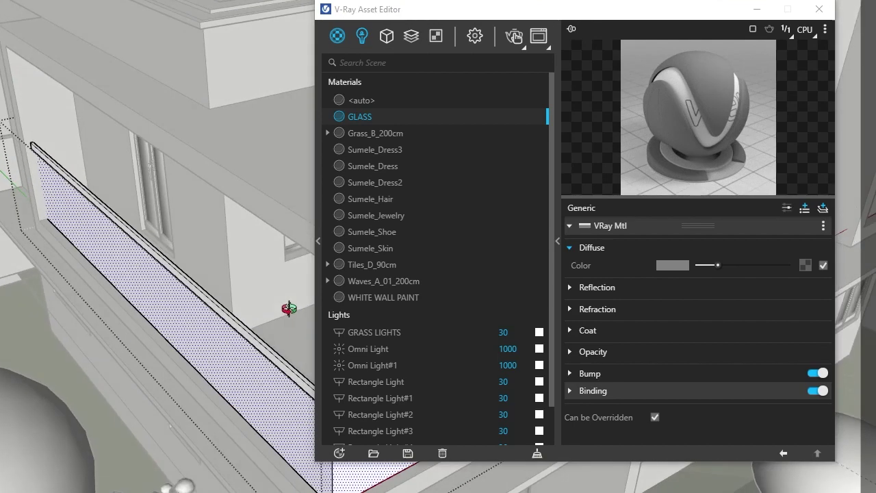
pyautogui.scroll(-3, 284, 346)
pyautogui.scroll(3, 16, 376)
pyautogui.scroll(-3, 17, 375)
pyautogui.moveTo(510, 9); pyautogui.dragTo(676, 5)
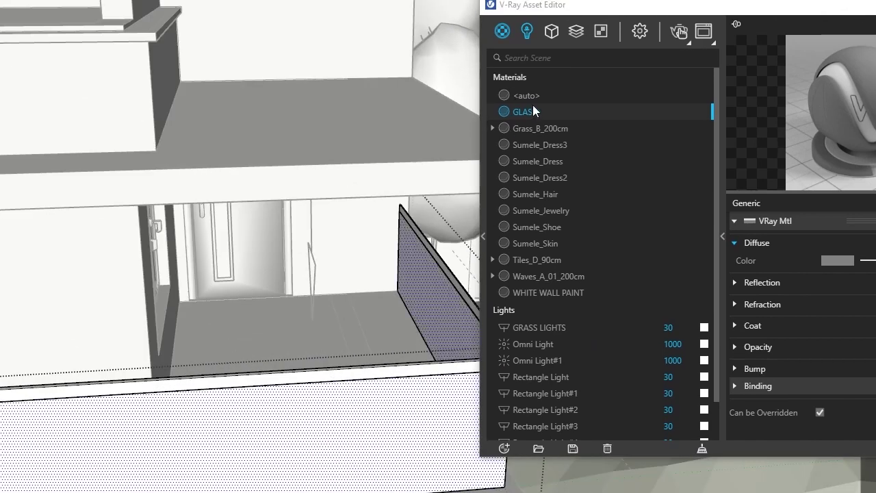
# Apply GLASS to the balcony panels with black diffuse and white refraction colour
pyautogui.rightClick(533, 112)
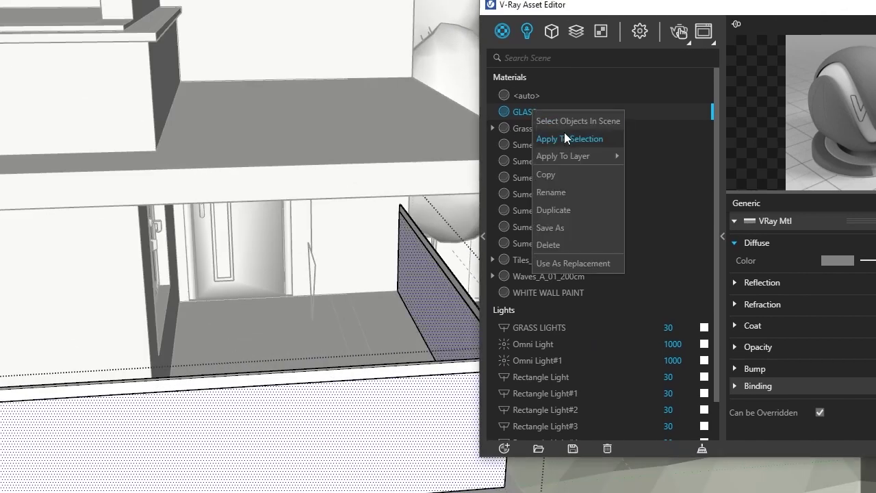
pyautogui.click(566, 135)
pyautogui.moveTo(873, 260); pyautogui.dragTo(864, 260)
pyautogui.click(746, 285)
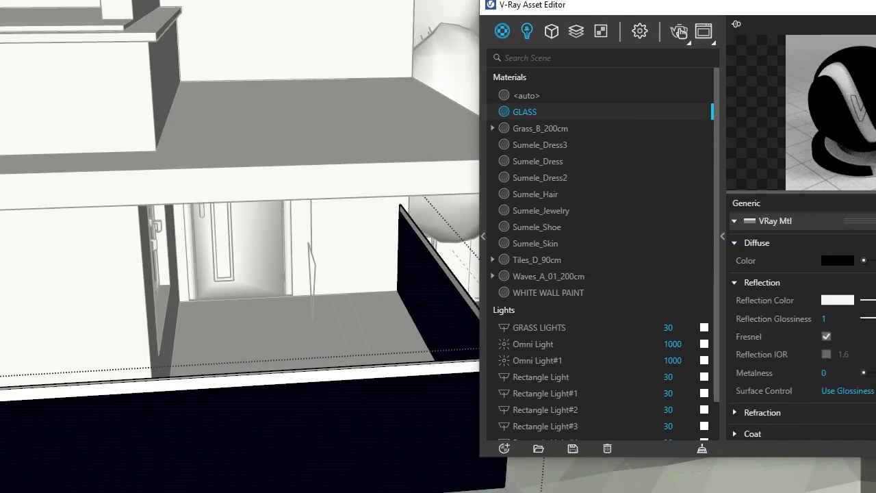
pyautogui.click(752, 282)
pyautogui.click(753, 304)
pyautogui.moveTo(864, 321); pyautogui.dragTo(875, 322)
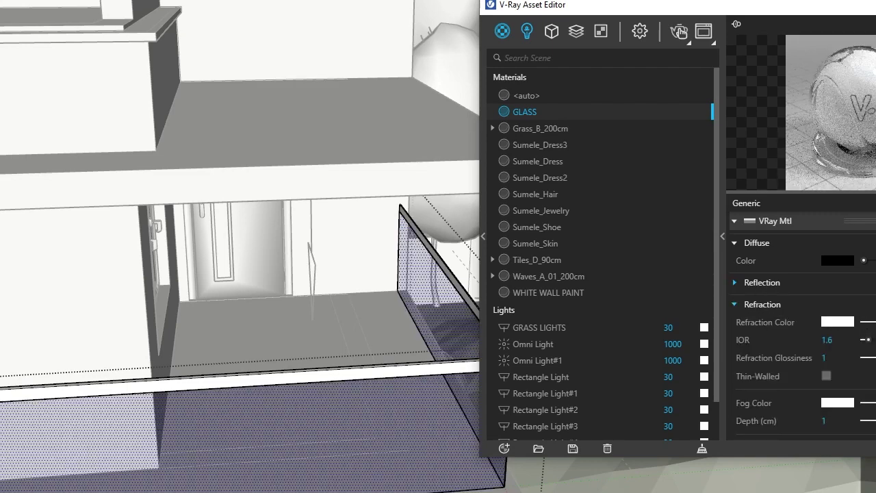
pyautogui.click(758, 282)
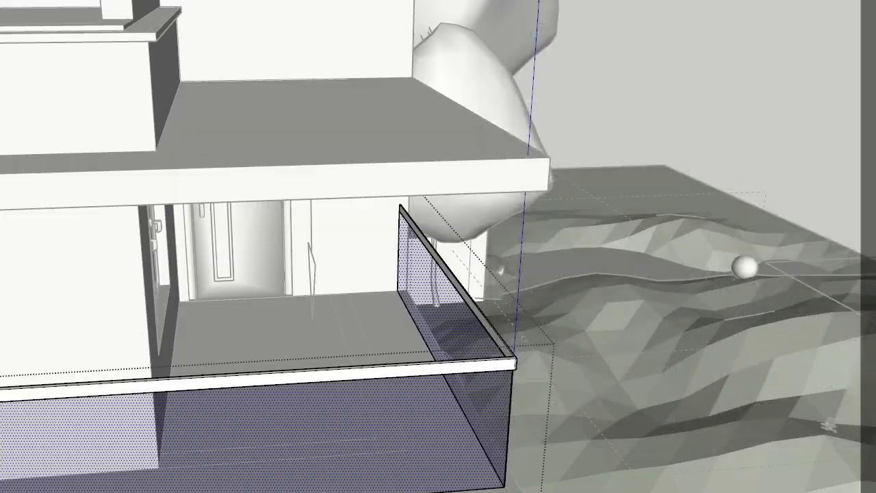
# Apply GLASS to the selected window, run the night render, and open Chaos Cosmos
pyautogui.scroll(5, 472, 210)
pyautogui.scroll(5, 469, 199)
pyautogui.scroll(3, 522, 327)
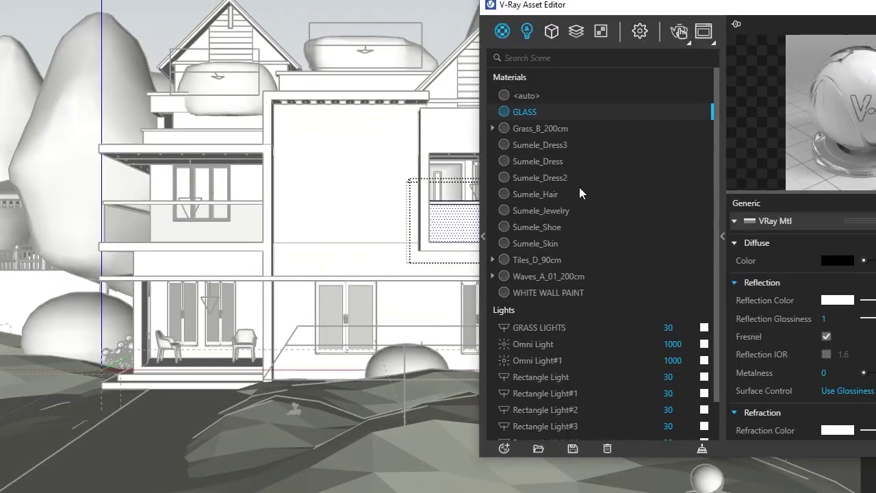
pyautogui.rightClick(542, 111)
pyautogui.click(585, 138)
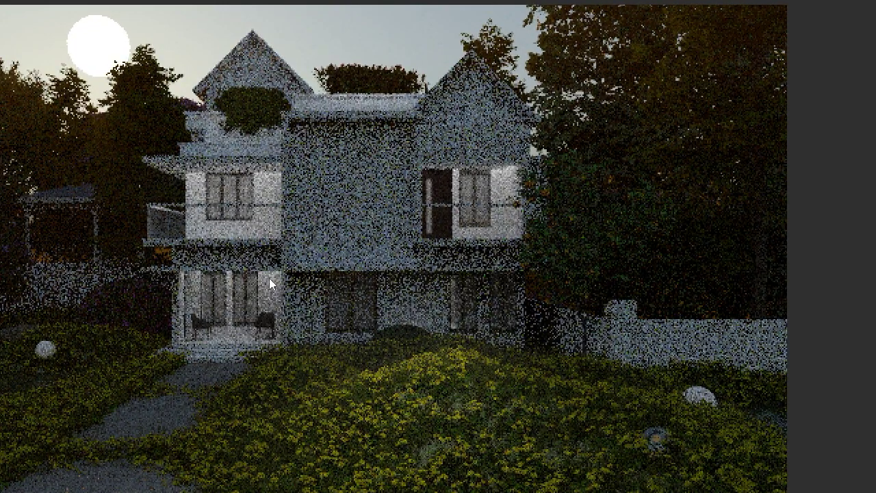
pyautogui.scroll(3, 268, 283)
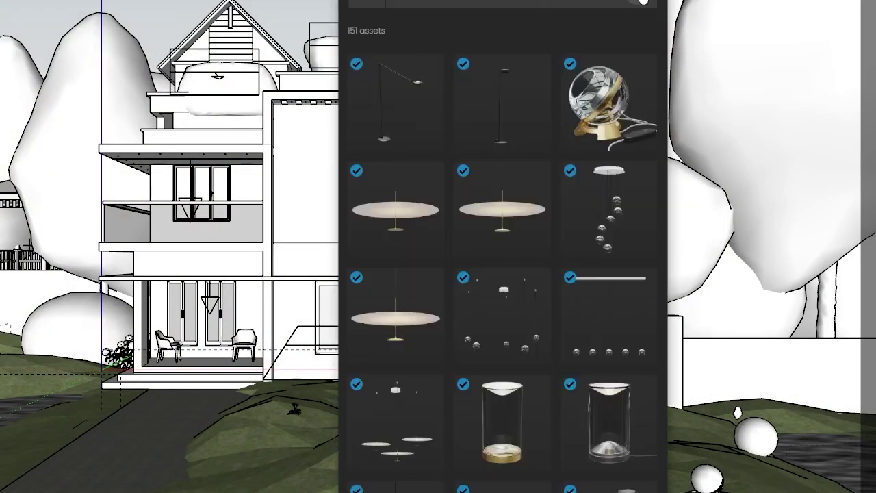
pyautogui.click(642, 2)
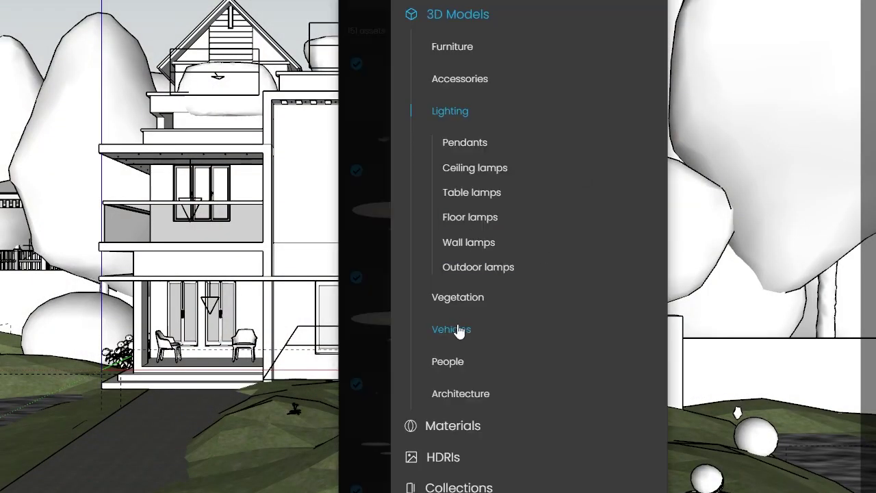
# Import Wood Black 18-35 80cm from the Cosmos wood materials and close the library
pyautogui.click(453, 425)
pyautogui.click(446, 428)
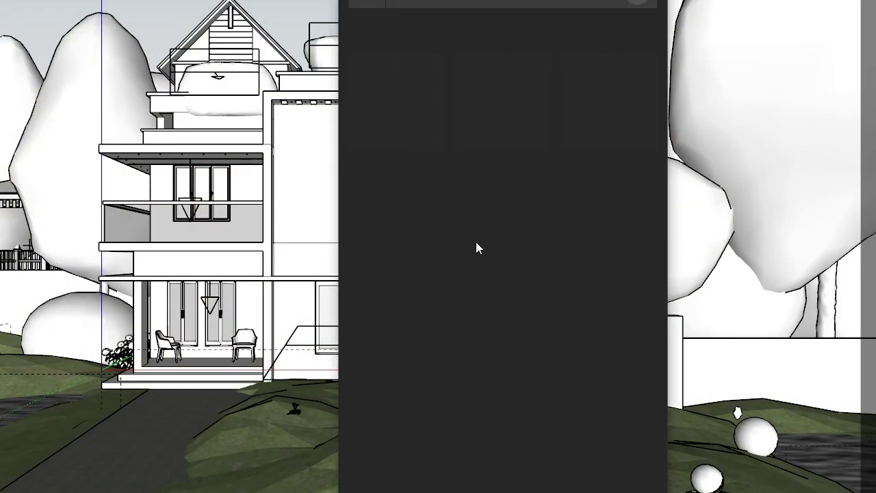
pyautogui.scroll(-4, 478, 261)
pyautogui.click(408, 251)
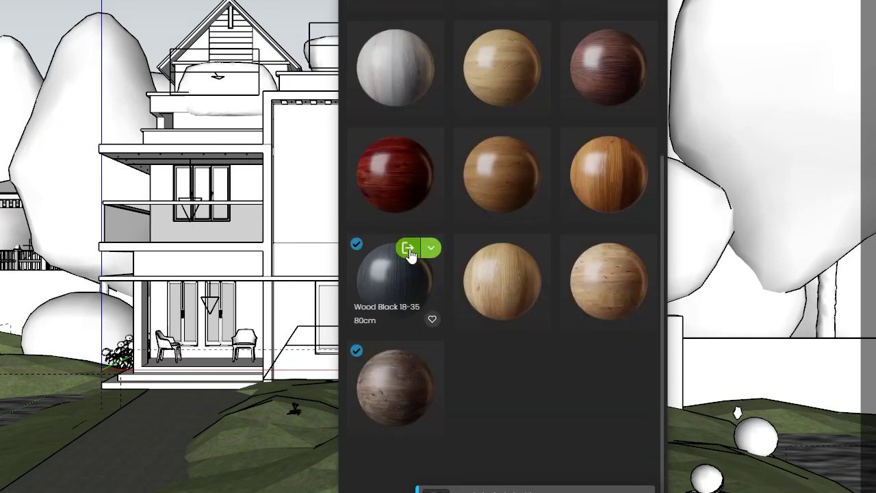
pyautogui.click(433, 245)
pyautogui.scroll(3, 191, 264)
pyautogui.scroll(2, 164, 268)
pyautogui.moveTo(161, 272)
pyautogui.mouseDown(button='middle')
pyautogui.moveTo(358, 269)
pyautogui.moveTo(206, 289)
pyautogui.moveTo(747, 142)
pyautogui.mouseUp(button='middle')
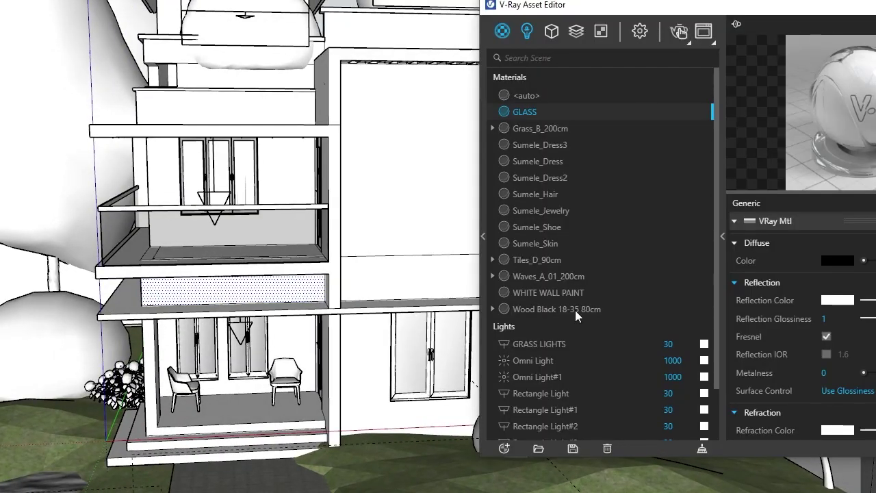
# Apply Wood Black 18-35 80cm to the selected band below the left balcony
pyautogui.rightClick(575, 311)
pyautogui.click(611, 177)
pyautogui.click(258, 276)
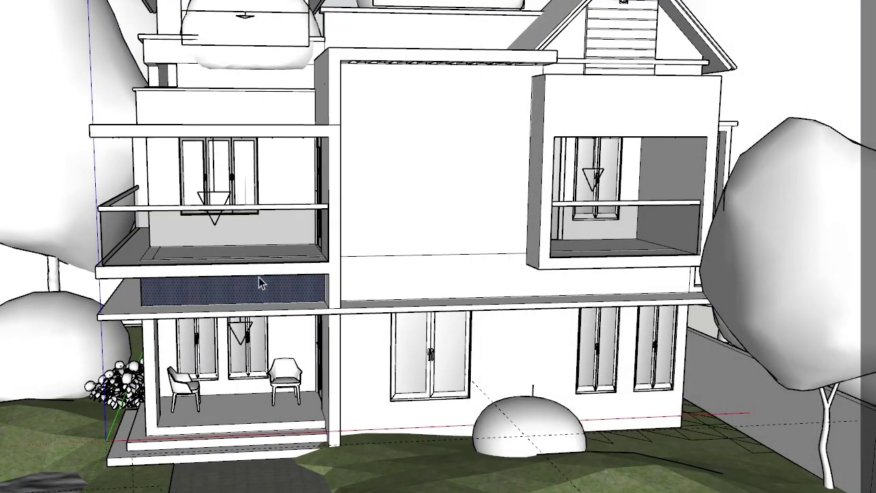
pyautogui.scroll(3, 259, 276)
pyautogui.scroll(1, 299, 233)
pyautogui.scroll(-1, 333, 239)
# Rotate the Wood Black grain on the band's front face to run horizontally
pyautogui.rightClick(354, 235)
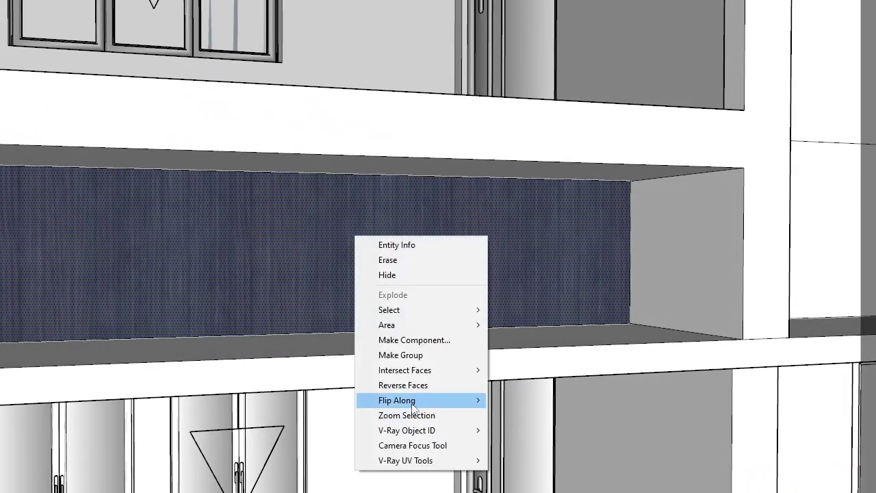
pyautogui.click(269, 284)
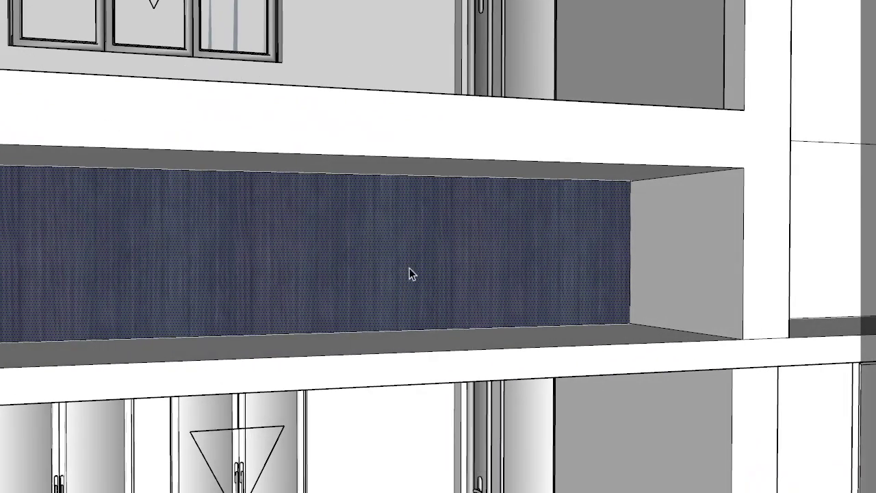
pyautogui.rightClick(394, 222)
pyautogui.click(570, 400)
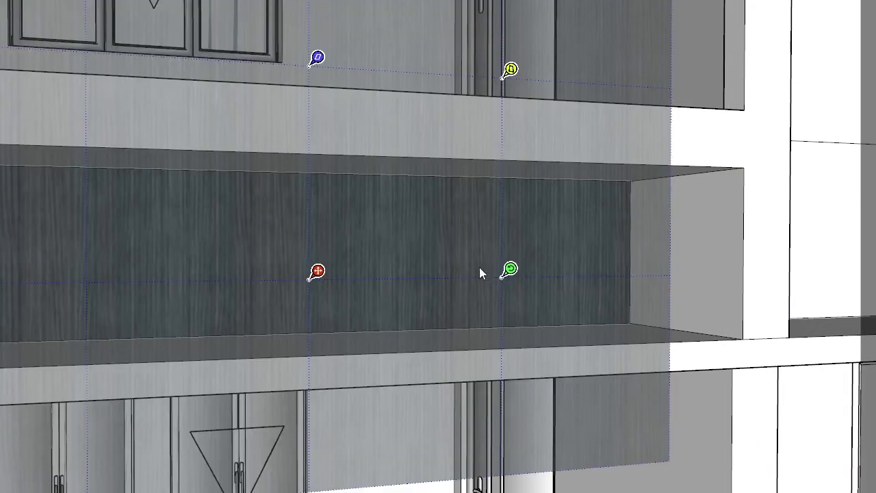
pyautogui.moveTo(511, 270); pyautogui.dragTo(283, 209)
pyautogui.press('Return')
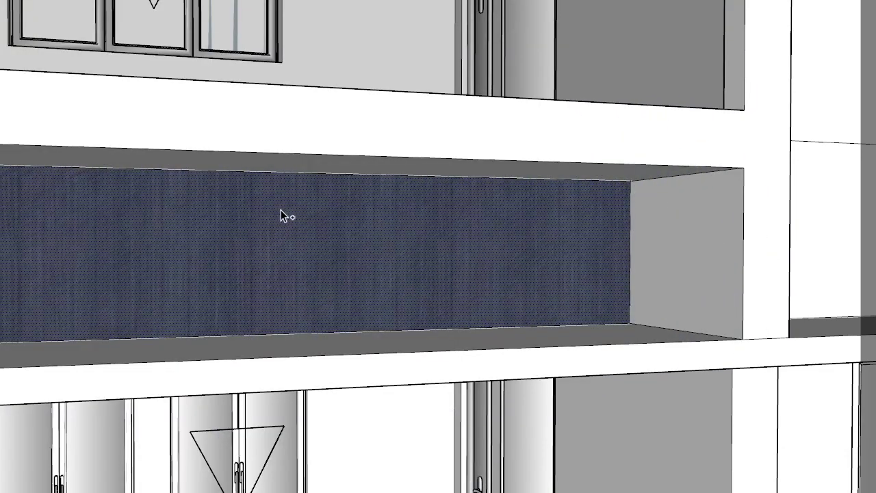
pyautogui.moveTo(283, 212)
pyautogui.mouseDown(button='middle')
pyautogui.moveTo(426, 272)
pyautogui.moveTo(199, 282)
pyautogui.mouseUp(button='middle')
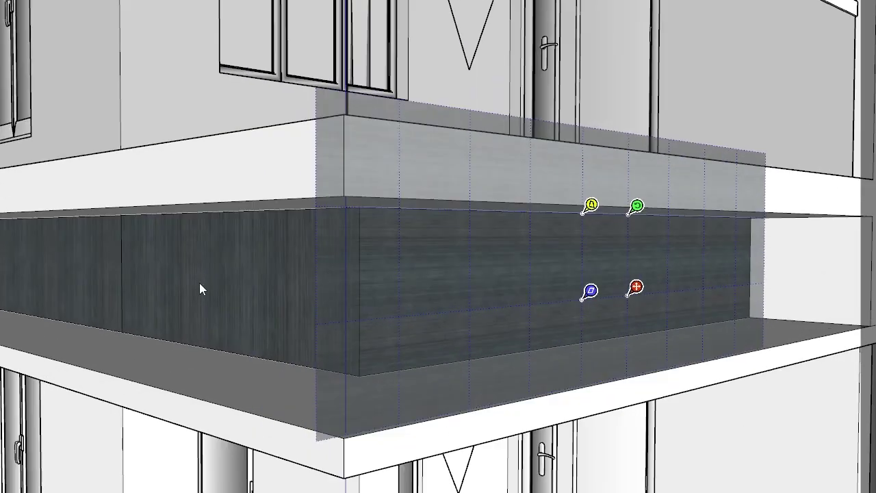
pyautogui.press('Return')
# Turn the wood grain horizontal on the band's remaining side faces
pyautogui.rightClick(235, 272)
pyautogui.click(404, 452)
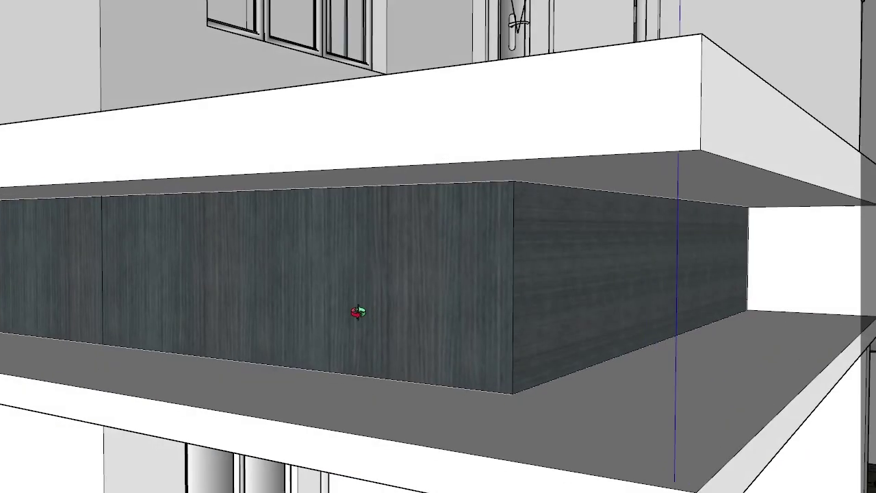
pyautogui.moveTo(456, 281)
pyautogui.mouseDown()
pyautogui.moveTo(267, 200)
pyautogui.moveTo(256, 205)
pyautogui.mouseUp()
pyautogui.press('Return')
pyautogui.rightClick(35, 280)
pyautogui.click(205, 460)
pyautogui.moveTo(109, 287); pyautogui.dragTo(3, 198)
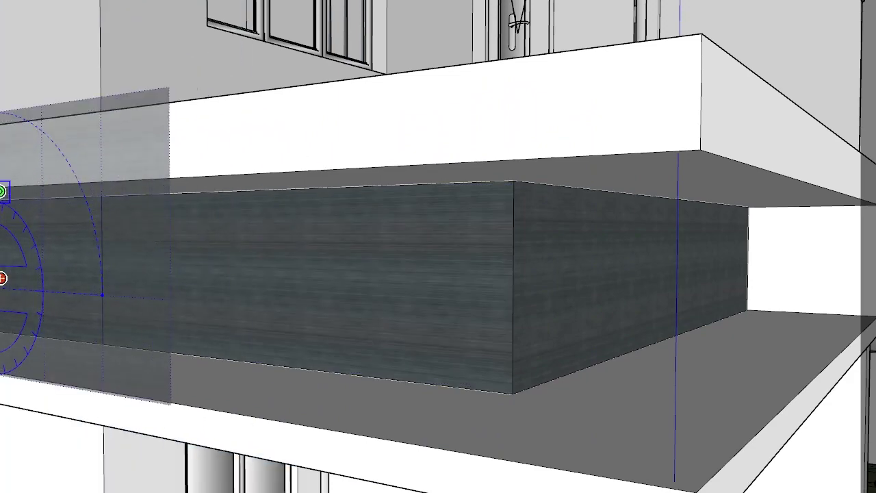
pyautogui.click(407, 7)
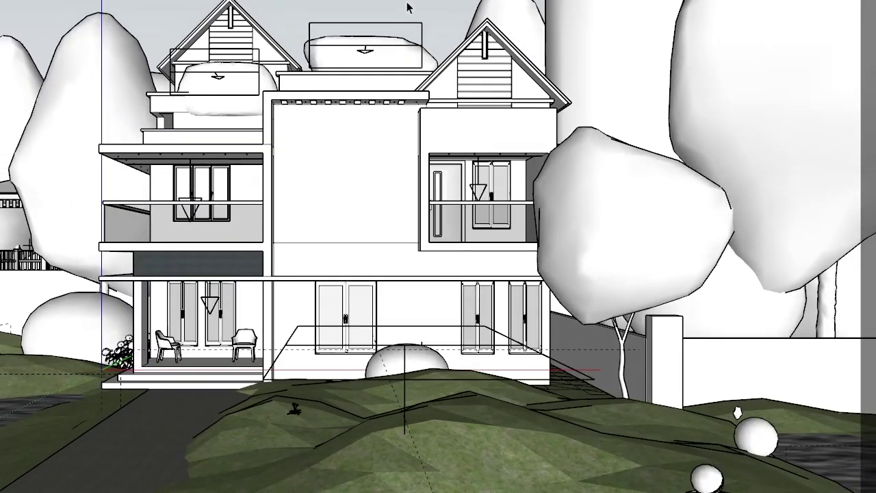
# Pick Concrete Grey 06 100cm from the Concrete library for the balcony box
pyautogui.scroll(3, 493, 146)
pyautogui.moveTo(493, 146); pyautogui.dragTo(587, 156, button='middle')
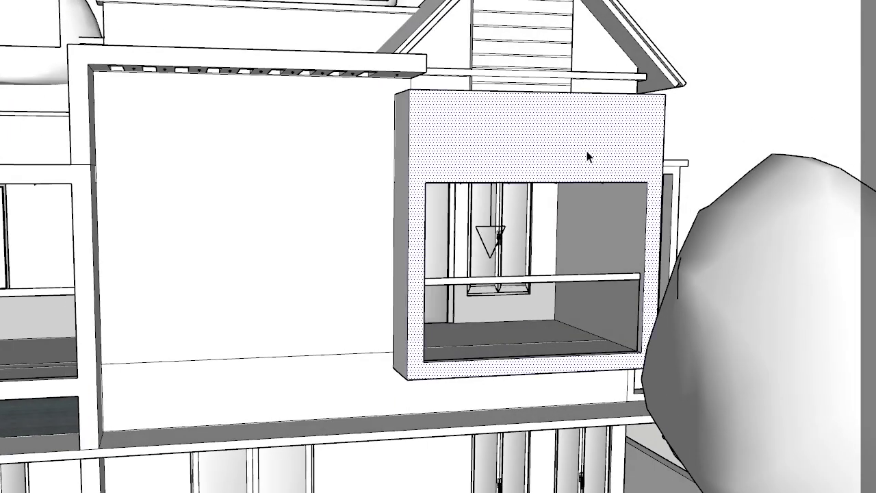
pyautogui.scroll(-1, 297, 239)
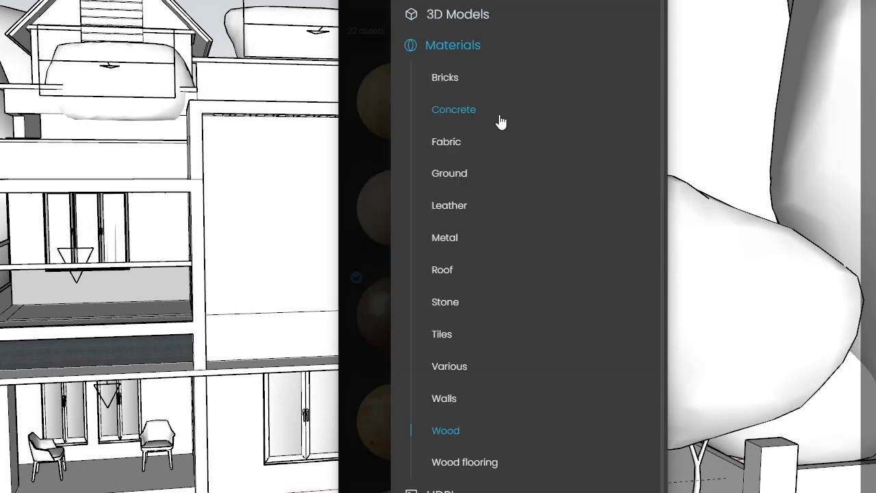
pyautogui.click(514, 113)
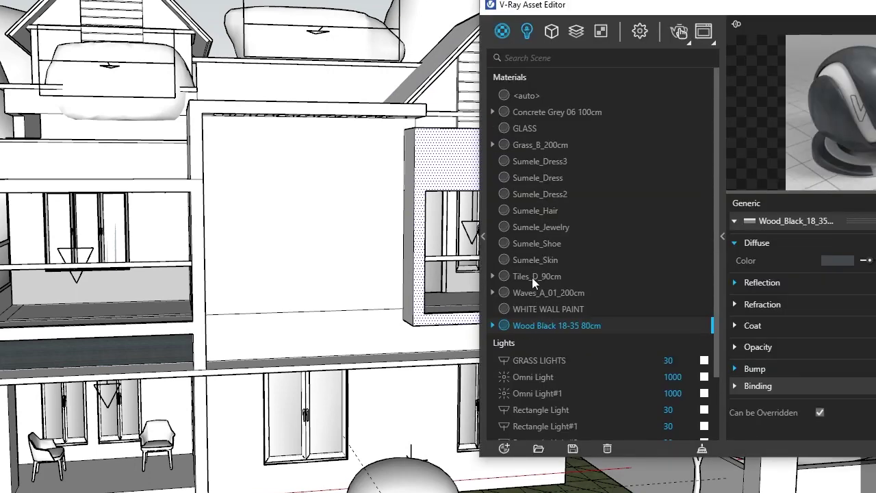
pyautogui.click(542, 113)
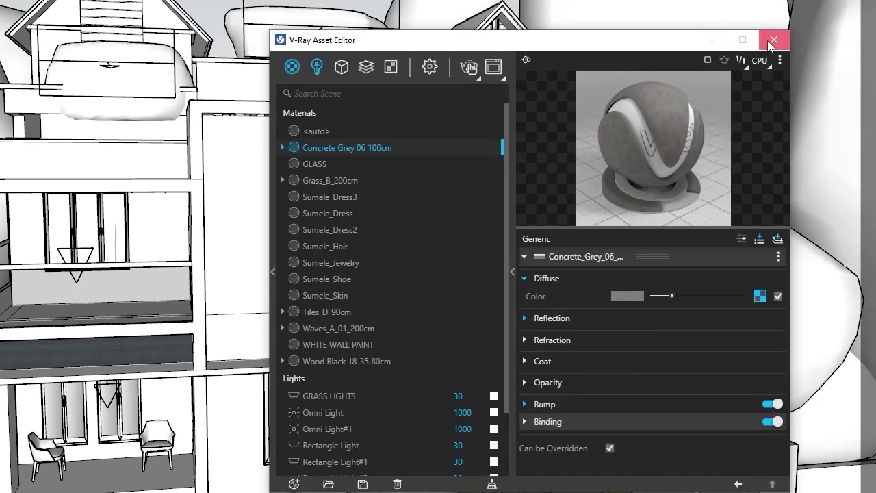
pyautogui.click(768, 40)
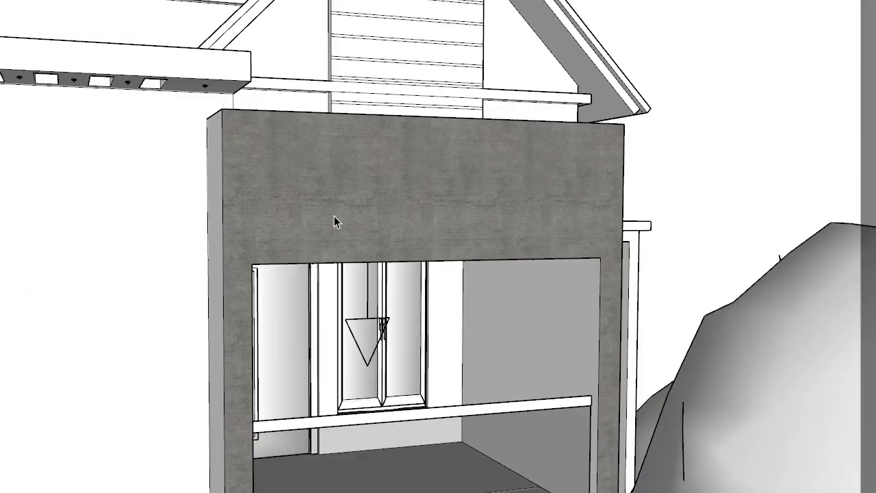
# Orbit over the concrete-clad box to check it and close the material editor
pyautogui.scroll(-5, 334, 220)
pyautogui.moveTo(361, 222)
pyautogui.mouseDown(button='middle')
pyautogui.moveTo(372, 309)
pyautogui.moveTo(416, 149)
pyautogui.mouseUp(button='middle')
pyautogui.scroll(2, 416, 148)
pyautogui.scroll(-1, 169, 368)
pyautogui.moveTo(209, 109)
pyautogui.mouseDown(button='middle')
pyautogui.moveTo(235, 352)
pyautogui.moveTo(246, 102)
pyautogui.moveTo(210, 148)
pyautogui.moveTo(331, 189)
pyautogui.mouseUp(button='middle')
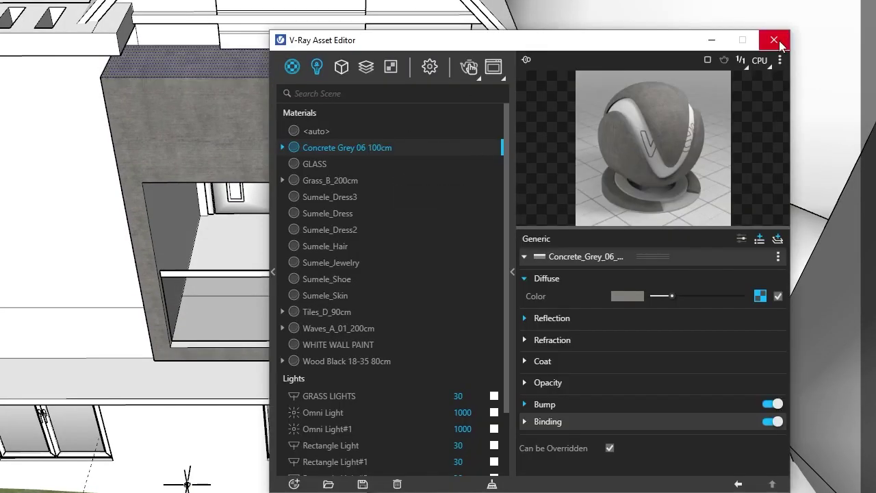
pyautogui.click(774, 40)
pyautogui.moveTo(781, 44); pyautogui.dragTo(294, 409, button='middle')
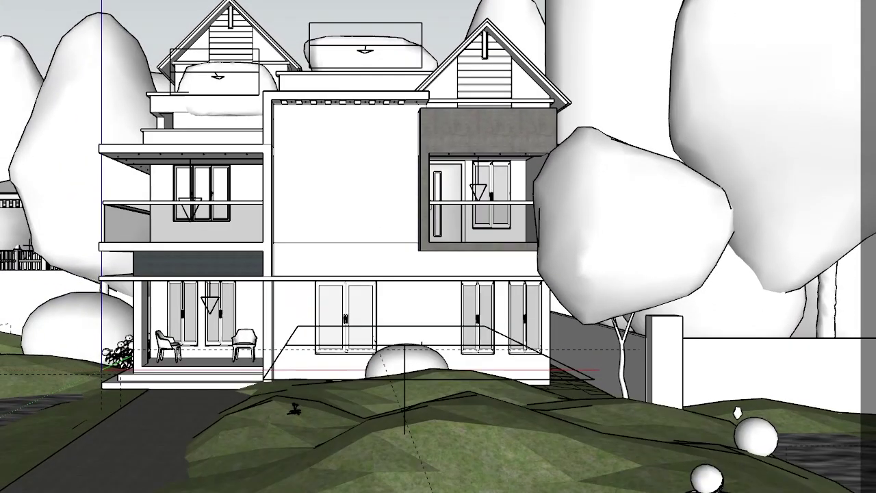
# Add Tiles_Simple_H01_100cm from the V-Ray library's Tiles category to the scene materials
pyautogui.scroll(3, 201, 395)
pyautogui.scroll(5, 306, 330)
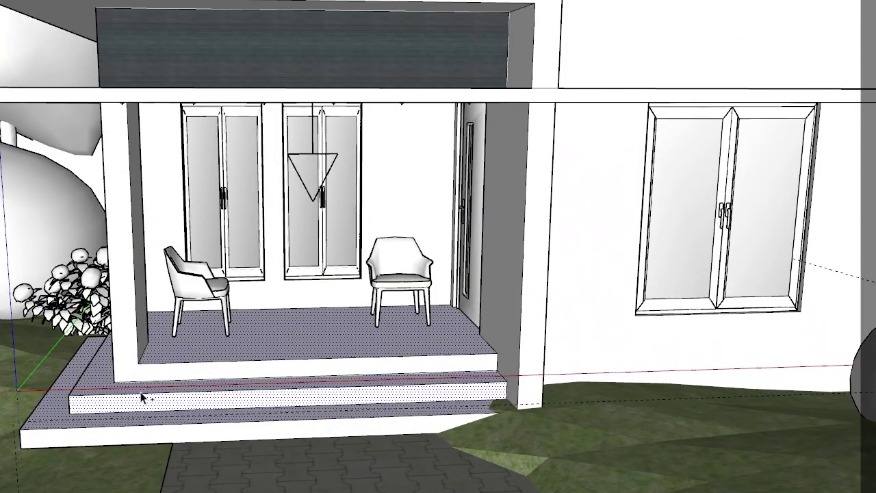
pyautogui.scroll(-3, 87, 445)
pyautogui.scroll(3, 155, 433)
pyautogui.scroll(-3, 156, 434)
pyautogui.moveTo(141, 457)
pyautogui.mouseDown(button='middle')
pyautogui.moveTo(362, 401)
pyautogui.moveTo(265, 381)
pyautogui.mouseUp(button='middle')
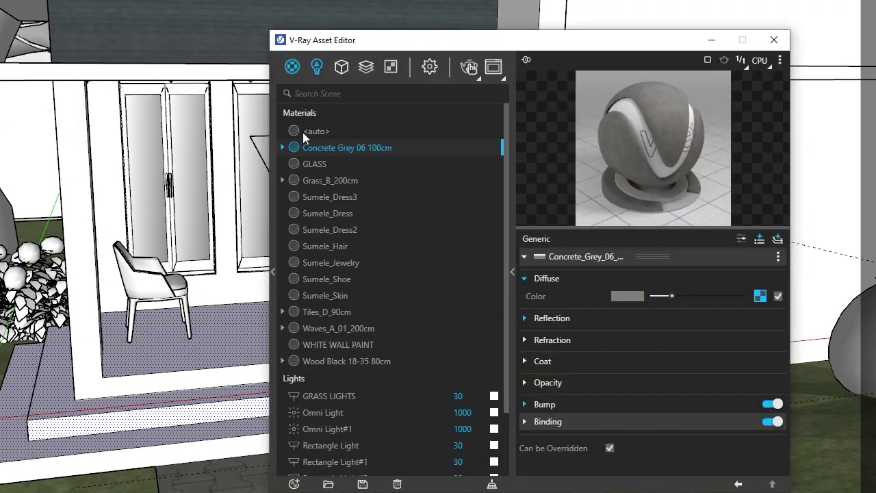
pyautogui.click(274, 286)
pyautogui.click(373, 290)
pyautogui.scroll(-5, 548, 219)
pyautogui.scroll(-2, 541, 246)
pyautogui.scroll(-1, 540, 254)
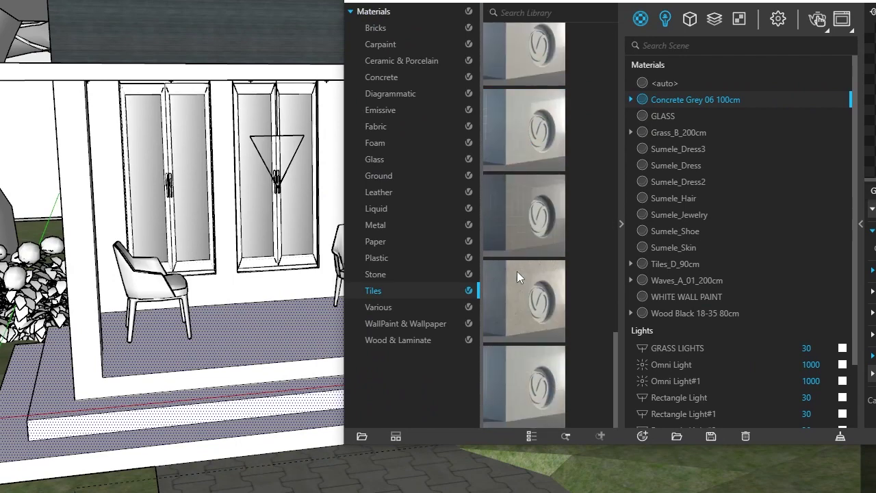
pyautogui.moveTo(521, 273); pyautogui.dragTo(705, 260)
# Apply Tiles_Simple_H01_100cm to the porch floor and the top step riser
pyautogui.rightClick(713, 280)
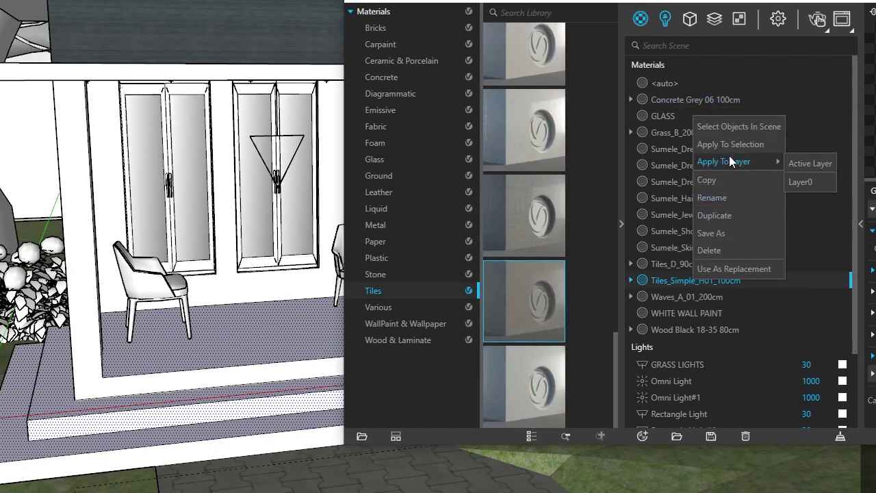
pyautogui.moveTo(724, 161)
pyautogui.click(798, 164)
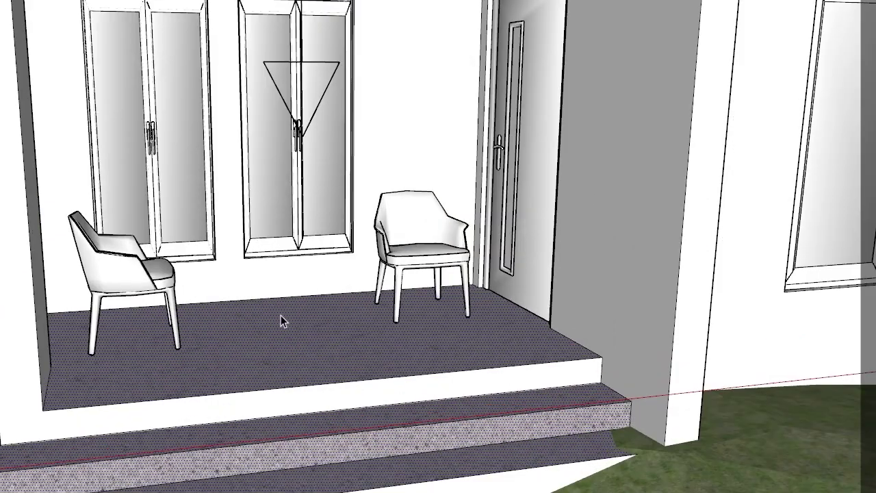
pyautogui.scroll(3, 271, 477)
pyautogui.scroll(2, 157, 388)
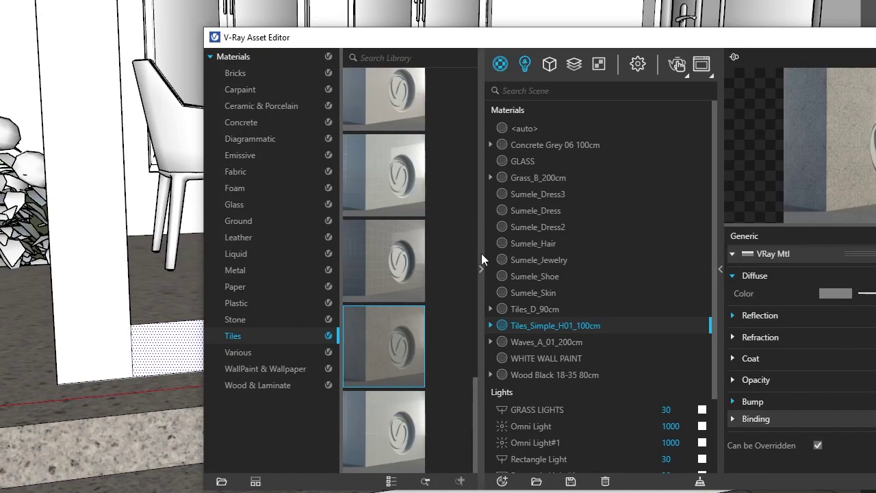
pyautogui.rightClick(503, 328)
pyautogui.click(581, 190)
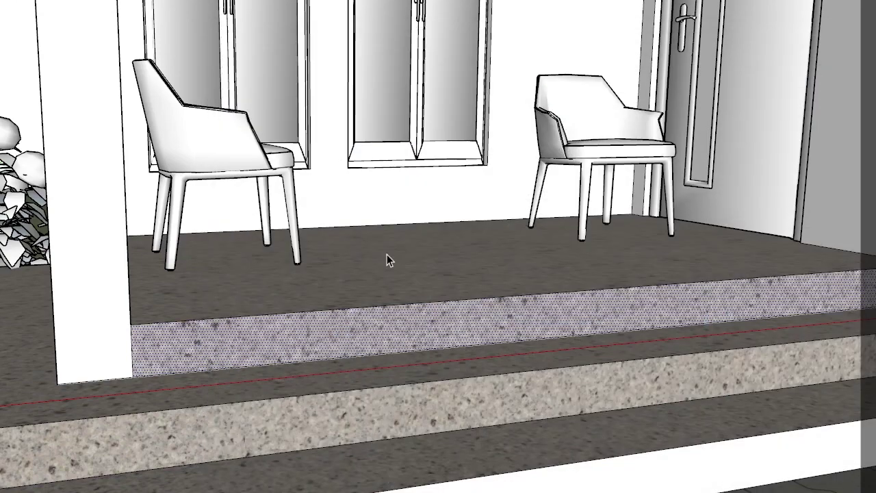
# Apply Tiles_Simple_H01_100cm to the left step riser as well
pyautogui.scroll(-3, 387, 254)
pyautogui.moveTo(206, 326); pyautogui.dragTo(422, 346, button='middle')
pyautogui.scroll(3, 111, 310)
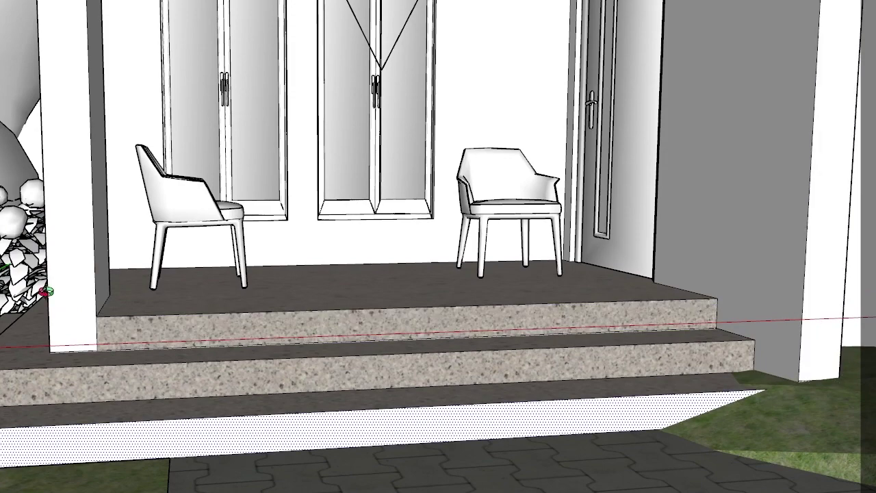
pyautogui.moveTo(47, 292); pyautogui.dragTo(280, 481, button='middle')
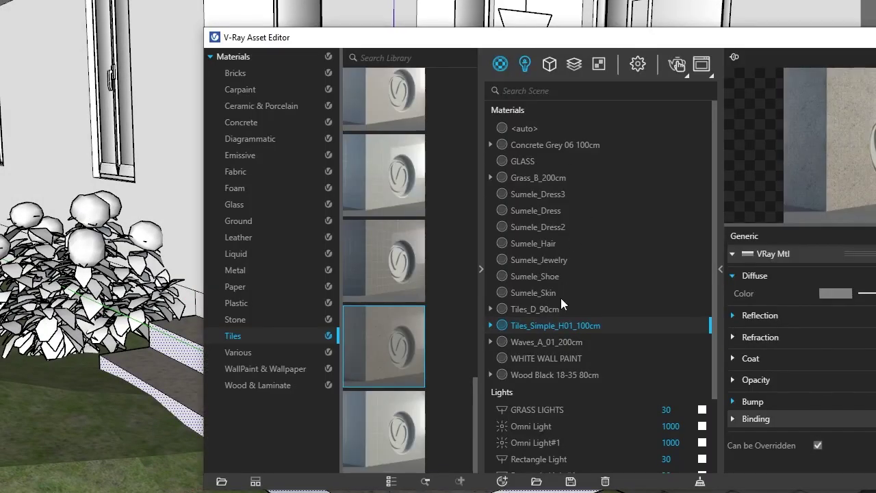
pyautogui.rightClick(554, 326)
pyautogui.click(590, 195)
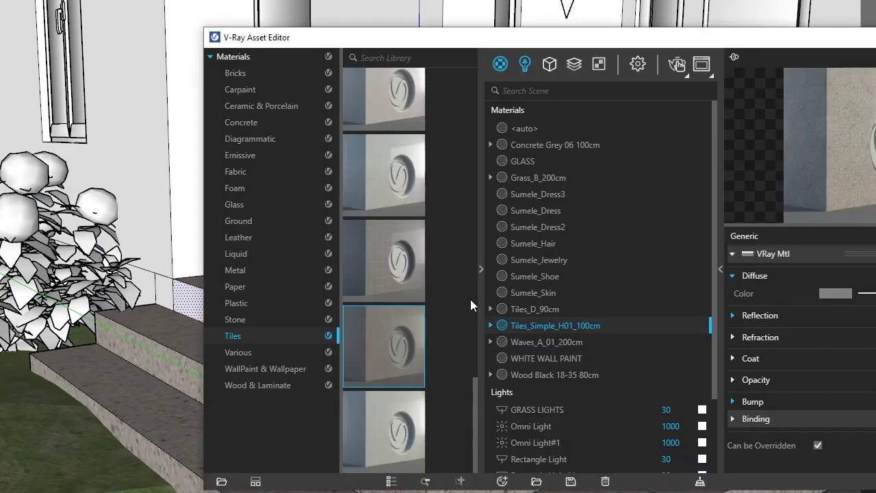
# Tile the remaining side step riser with Tiles_Simple_H01_100cm
pyautogui.rightClick(602, 325)
pyautogui.click(633, 193)
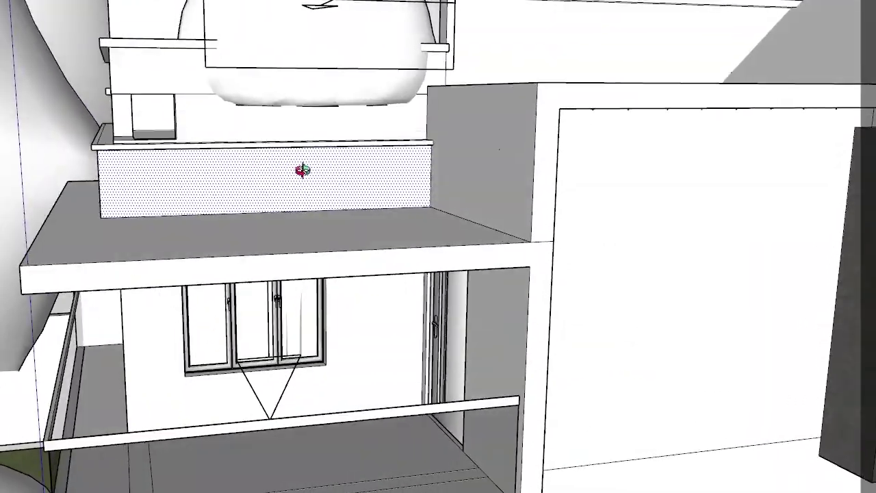
pyautogui.moveTo(215, 205)
pyautogui.mouseDown(button='middle')
pyautogui.moveTo(306, 195)
pyautogui.moveTo(231, 152)
pyautogui.moveTo(147, 184)
pyautogui.mouseUp(button='middle')
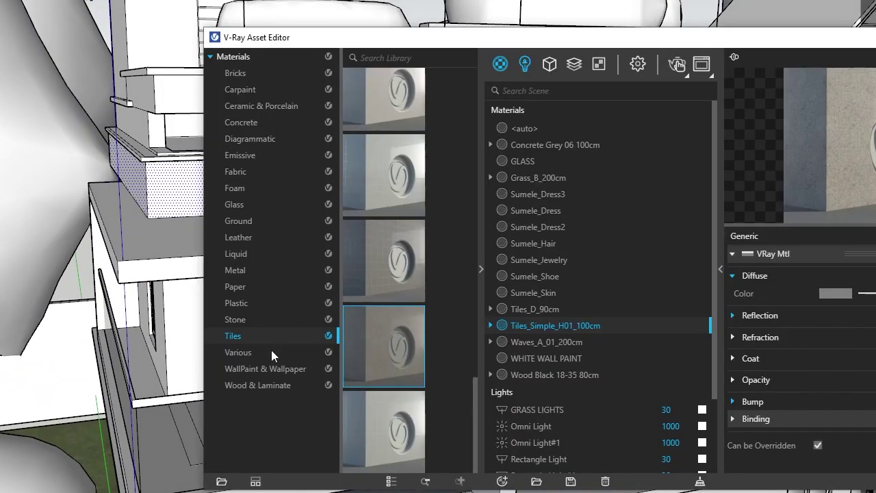
# Import Bricks_Concrete_F03_2m from the Bricks library and apply it to the low balcony wall
pyautogui.click(237, 72)
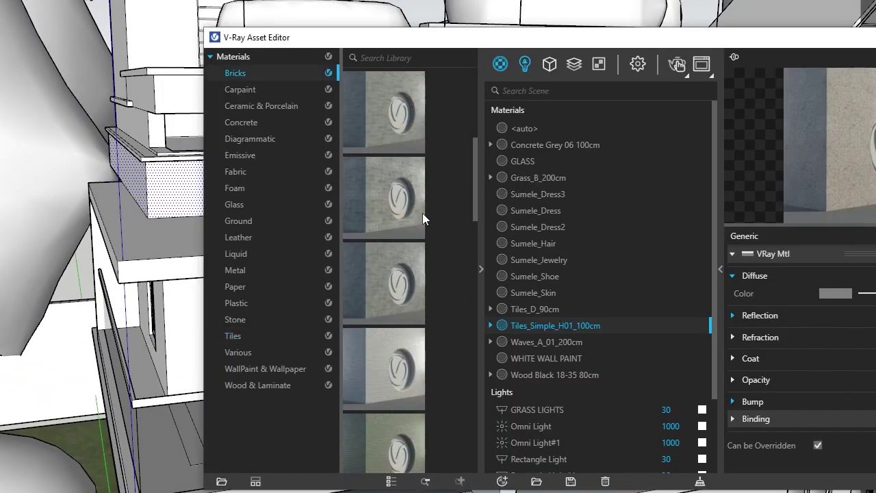
pyautogui.scroll(-2, 390, 200)
pyautogui.scroll(-2, 393, 210)
pyautogui.scroll(1, 401, 254)
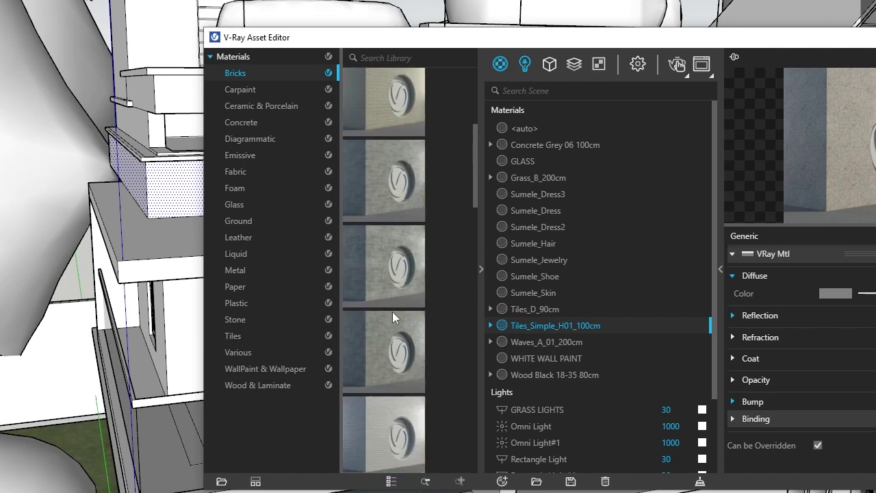
pyautogui.moveTo(392, 312); pyautogui.dragTo(599, 326)
pyautogui.rightClick(574, 146)
pyautogui.click(579, 171)
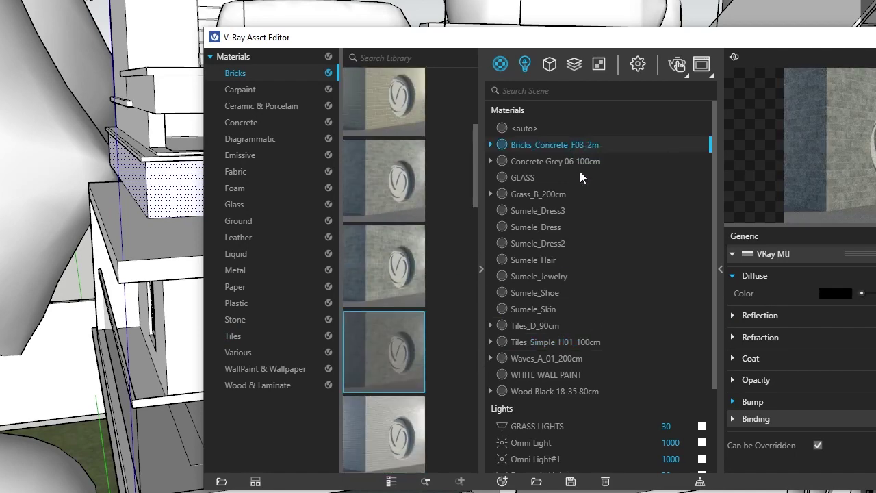
pyautogui.scroll(3, 198, 190)
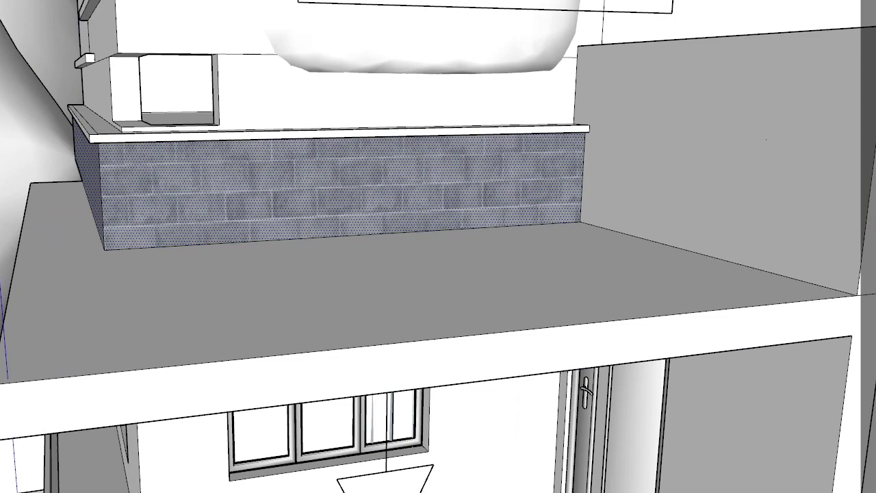
# Shift the brick texture downward on the long wall face using Texture Position
pyautogui.scroll(3, 199, 189)
pyautogui.scroll(3, 200, 164)
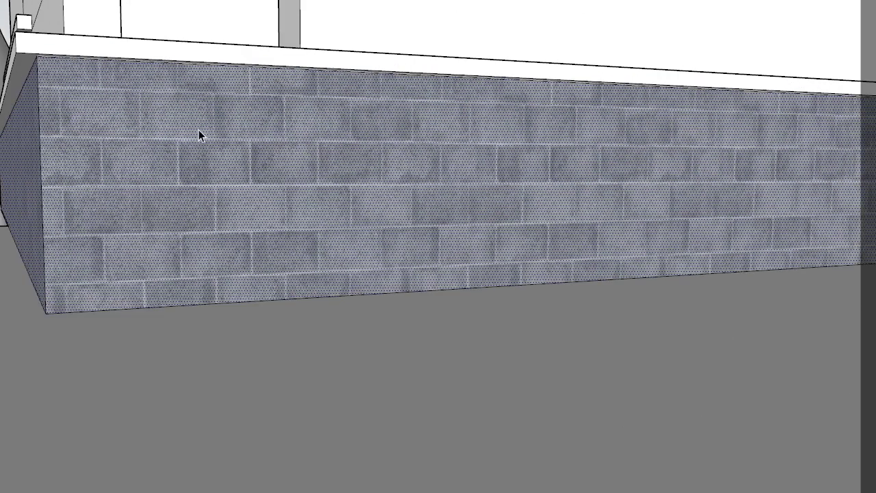
pyautogui.scroll(2, 198, 133)
pyautogui.rightClick(230, 136)
pyautogui.click(204, 272)
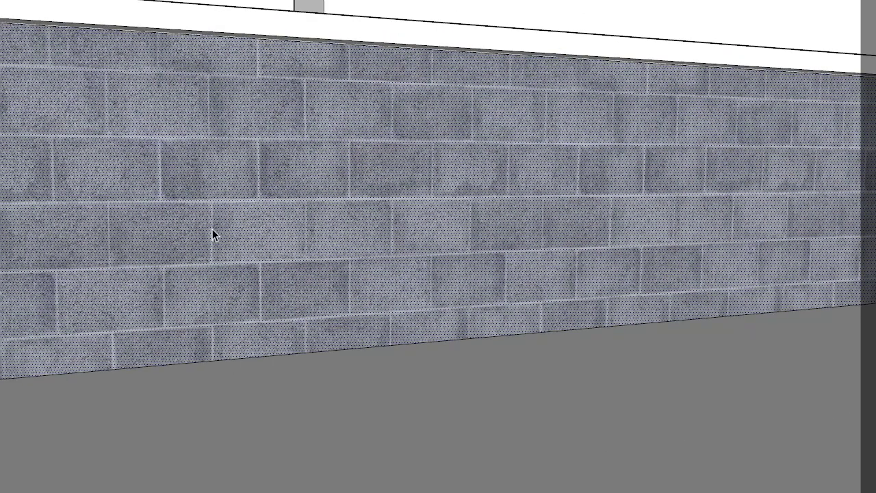
pyautogui.rightClick(213, 227)
pyautogui.click(404, 406)
pyautogui.moveTo(274, 141); pyautogui.dragTo(273, 167)
pyautogui.moveTo(237, 172); pyautogui.dragTo(187, 191, button='middle')
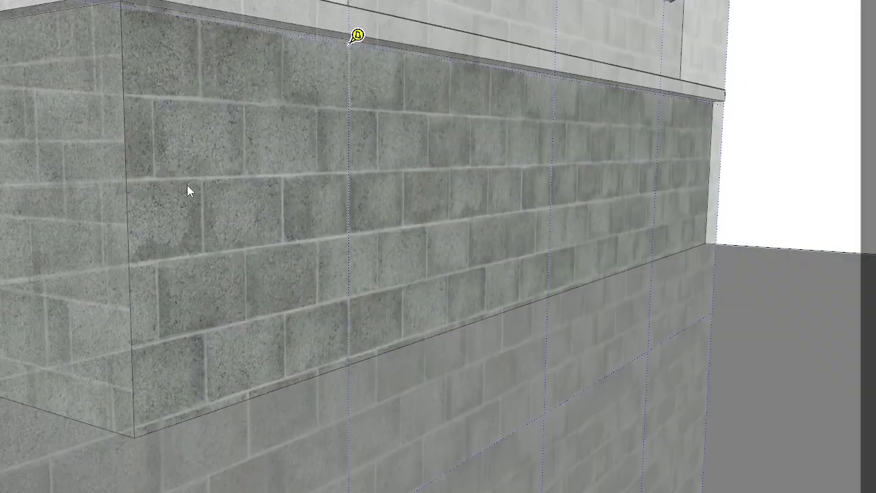
pyautogui.rightClick(384, 145)
pyautogui.click(418, 153)
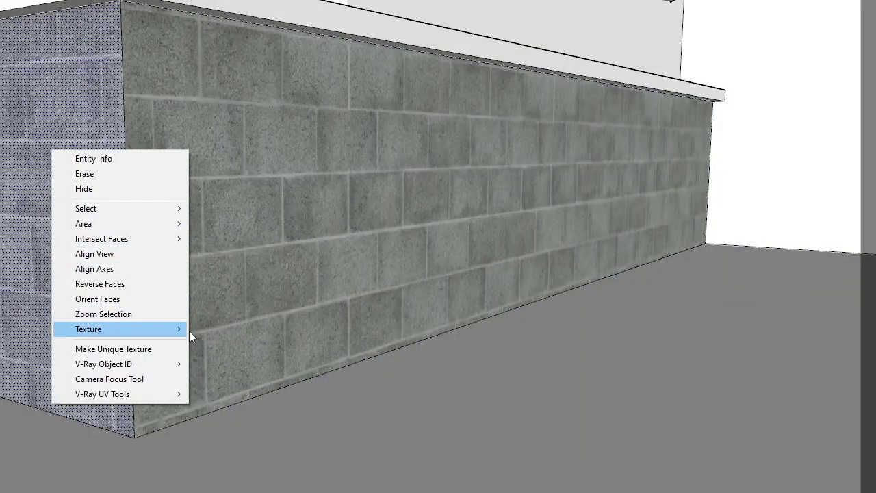
# Reposition the brick texture once more and finish the adjustment
pyautogui.moveTo(89, 328)
pyautogui.click(219, 328)
pyautogui.rightClick(78, 156)
pyautogui.click(96, 159)
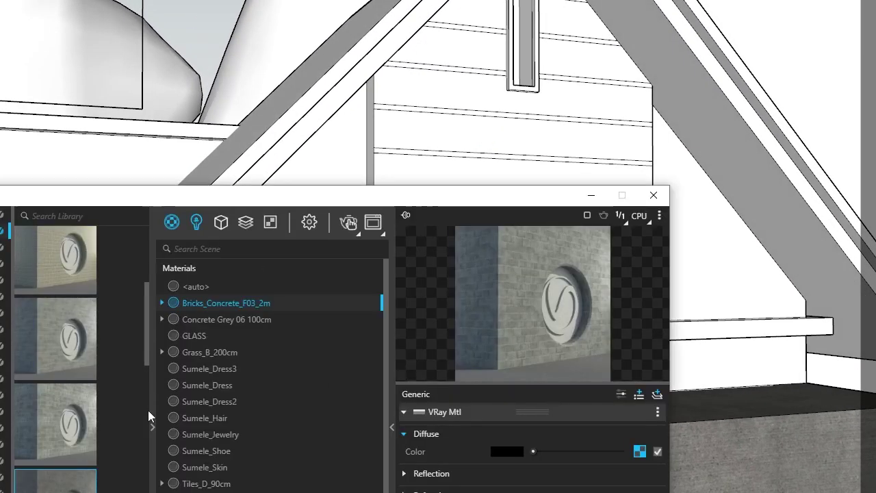
# Create a new Generic V-Ray material named BLACK BORDER
pyautogui.click(152, 423)
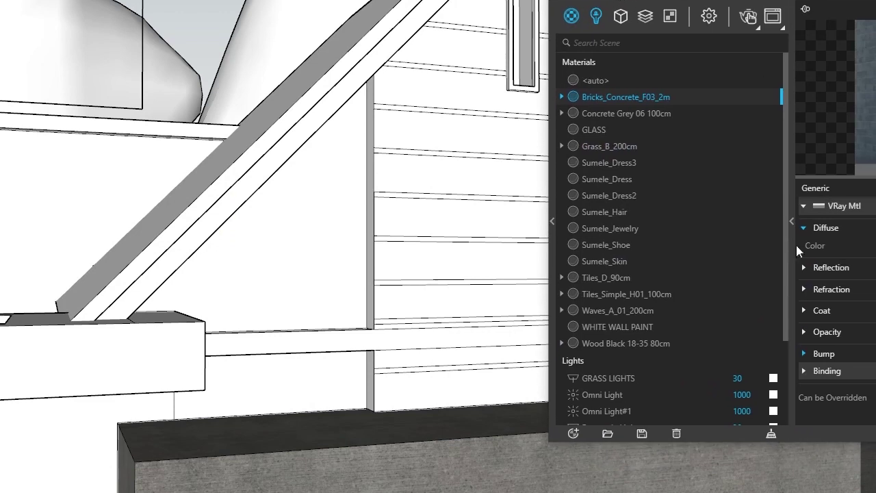
pyautogui.click(574, 433)
pyautogui.click(676, 250)
pyautogui.rightClick(634, 131)
pyautogui.click(654, 210)
pyautogui.press('BackSpace')
pyautogui.press('BackSpace')
pyautogui.press('BackSpace')
pyautogui.press('BackSpace')
pyautogui.press('BackSpace')
pyautogui.write('BLACK BORDER')
pyautogui.press('Return')
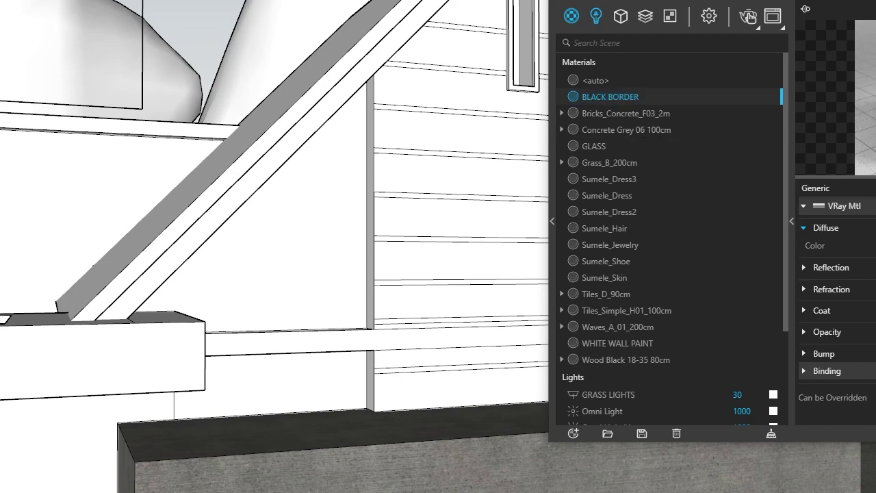
# Give BLACK BORDER reflection glossiness 0.5 with Fresnel turned off
pyautogui.moveTo(750, 15); pyautogui.dragTo(701, 18)
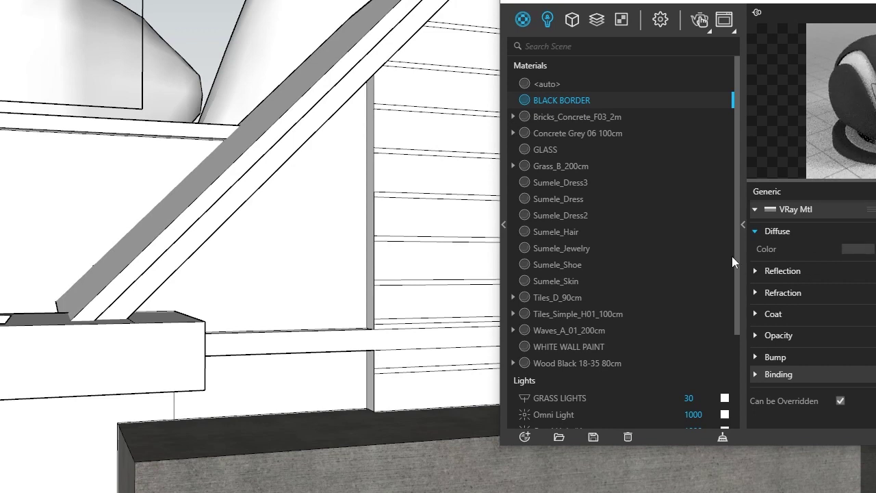
pyautogui.click(782, 271)
pyautogui.write('0.85')
pyautogui.press('Return')
pyautogui.click(847, 326)
pyautogui.click(848, 325)
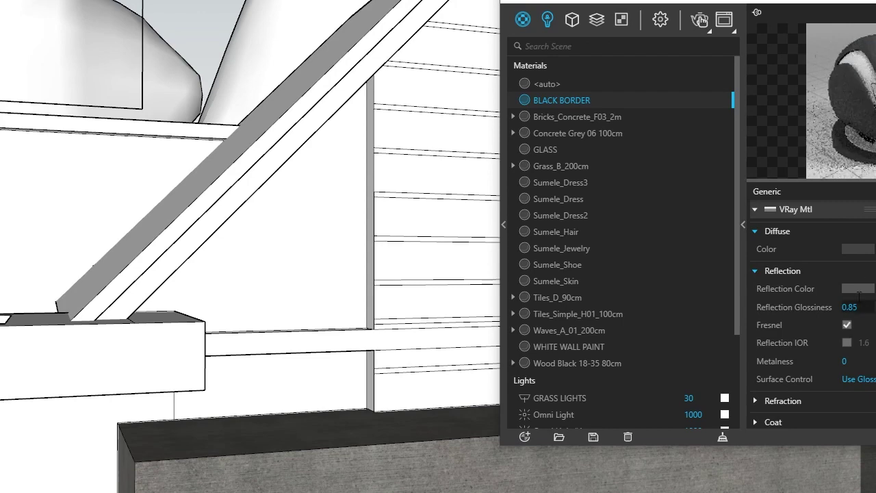
pyautogui.click(849, 307)
pyautogui.write('0.5')
pyautogui.press('Return')
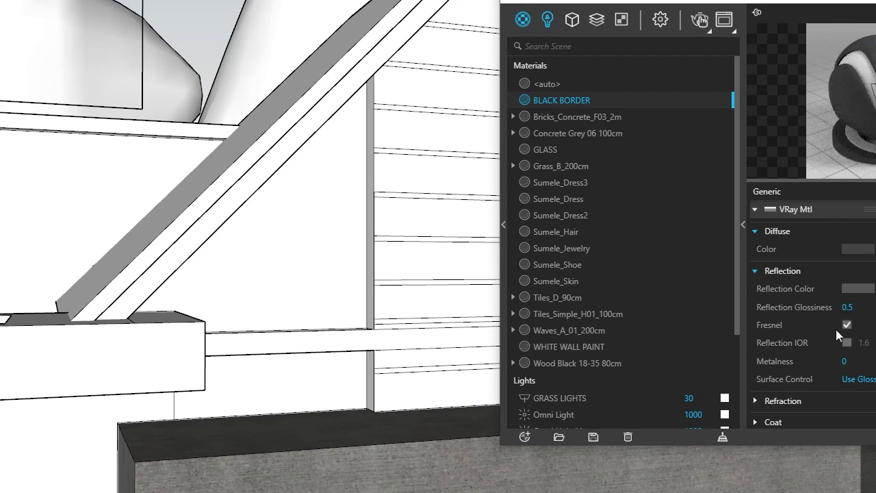
pyautogui.click(847, 325)
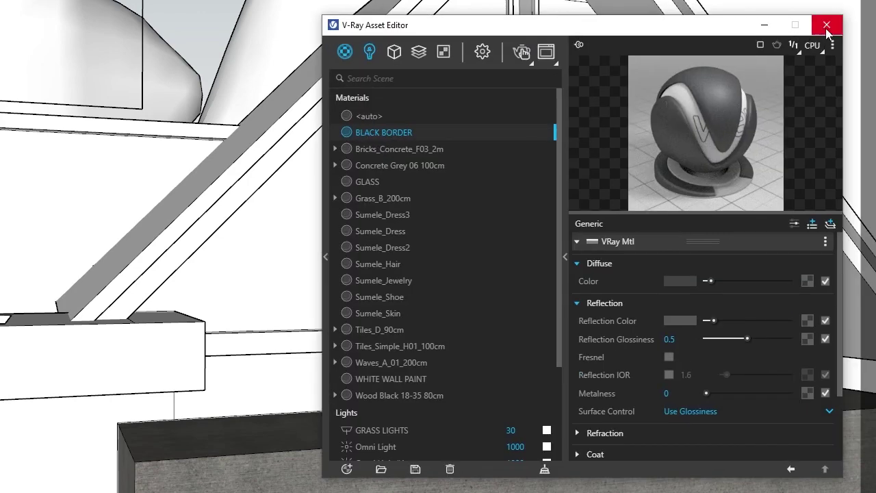
pyautogui.click(827, 25)
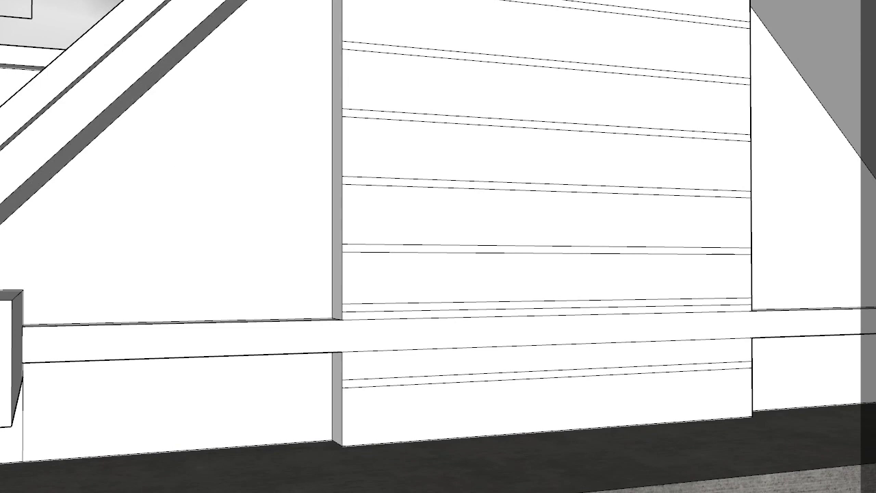
# Paint the groove strips below the rail on the first gable wall with BLACK BORDER
pyautogui.scroll(2, 500, 377)
pyautogui.scroll(3, 520, 348)
pyautogui.click(504, 369)
pyautogui.scroll(-2, 446, 256)
pyautogui.scroll(4, 329, 356)
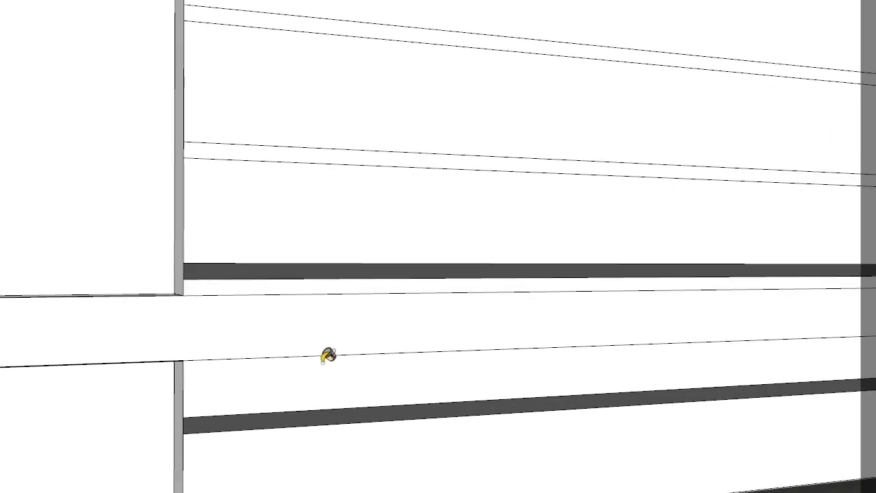
pyautogui.scroll(-2, 328, 356)
pyautogui.click(492, 232)
pyautogui.scroll(-3, 368, 325)
pyautogui.scroll(1, 411, 206)
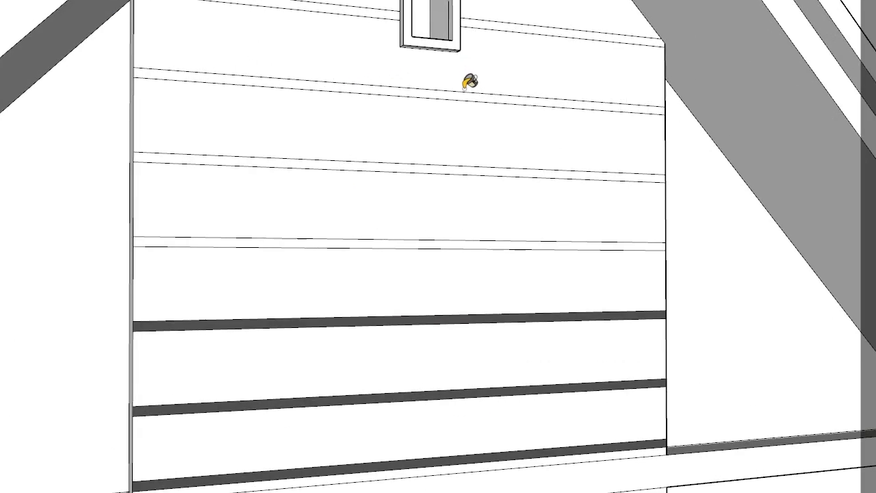
pyautogui.scroll(1, 479, 130)
pyautogui.click(476, 96)
pyautogui.click(492, 182)
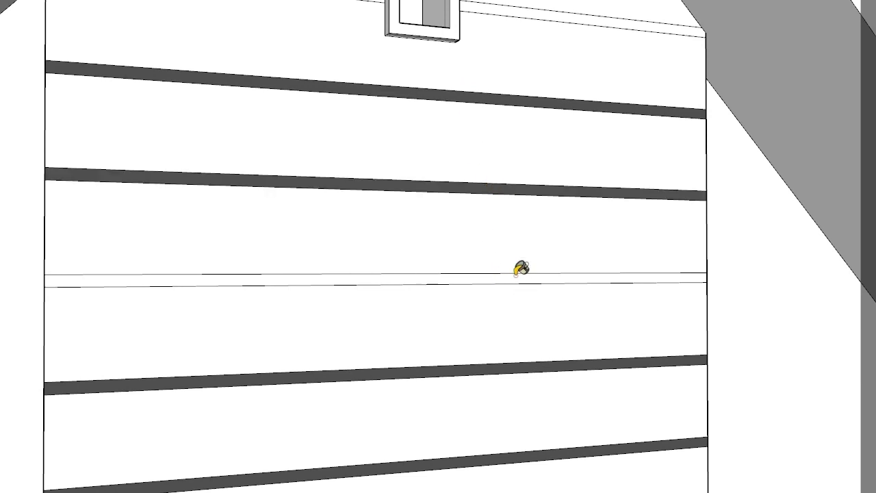
pyautogui.click(519, 277)
pyautogui.scroll(-3, 541, 192)
pyautogui.scroll(3, 452, 143)
pyautogui.click(451, 145)
pyautogui.click(463, 46)
pyautogui.click(272, 38)
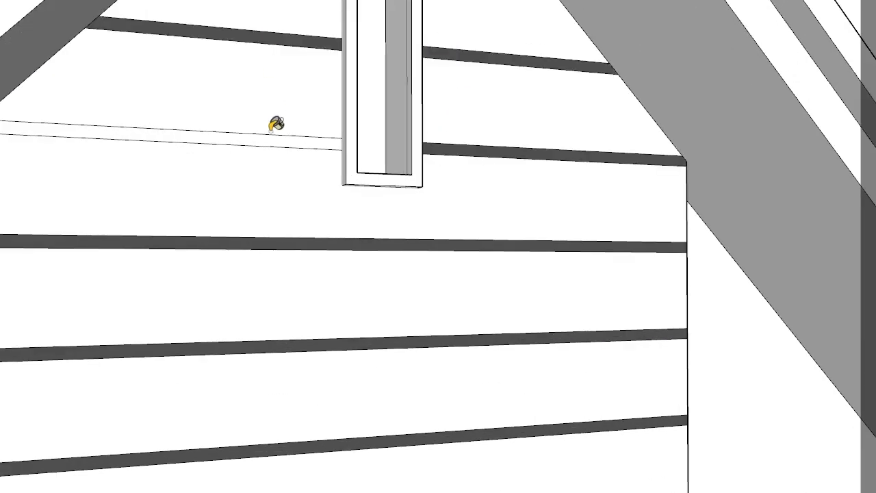
# Paint the thin top strips beside the first gable's window with BLACK BORDER
pyautogui.scroll(-2, 276, 136)
pyautogui.scroll(2, 236, 244)
pyautogui.click(362, 60)
pyautogui.click(231, 47)
pyautogui.scroll(-2, 220, 167)
pyautogui.click(228, 15)
pyautogui.click(336, 31)
pyautogui.scroll(2, 199, 102)
pyautogui.scroll(-3, 689, 185)
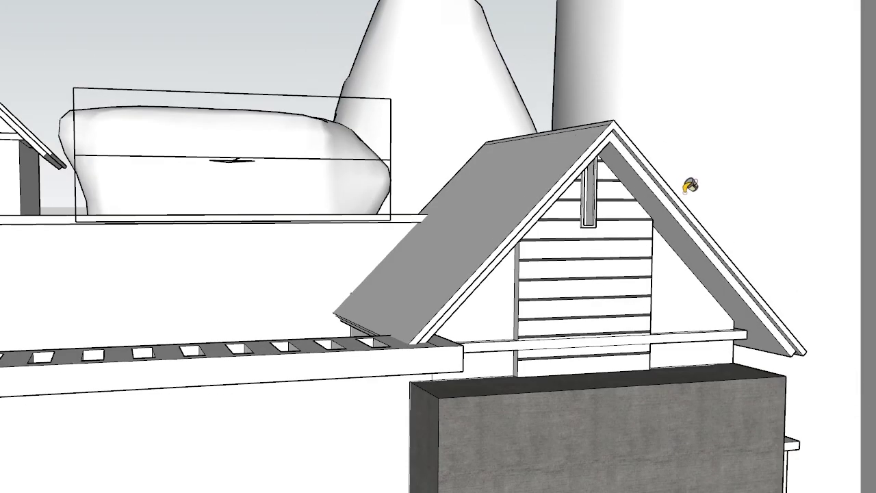
pyautogui.scroll(-2, 102, 121)
pyautogui.scroll(2, 201, 189)
pyautogui.scroll(3, 226, 308)
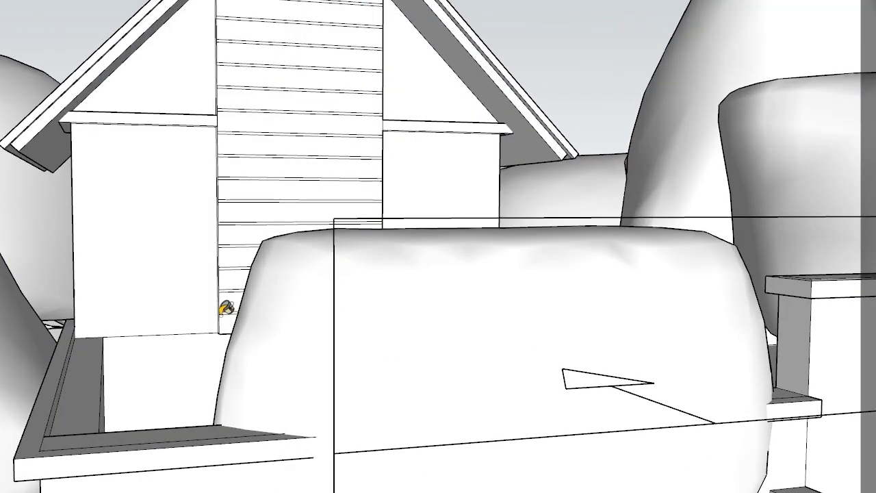
pyautogui.scroll(3, 226, 308)
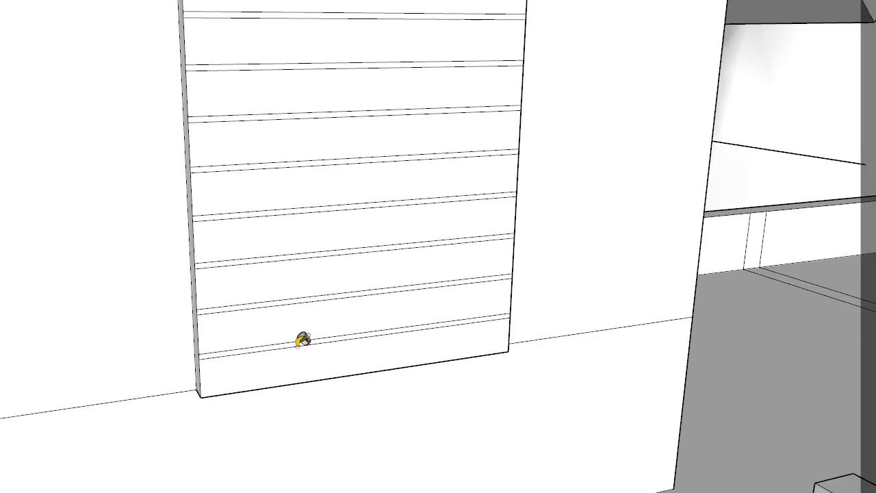
pyautogui.scroll(2, 303, 340)
# Paint the siding groove strips on the second gable wall with BLACK BORDER
pyautogui.click(305, 337)
pyautogui.click(308, 273)
pyautogui.click(303, 208)
pyautogui.scroll(-2, 277, 262)
pyautogui.click(311, 190)
pyautogui.scroll(2, 333, 117)
pyautogui.click(333, 124)
pyautogui.click(333, 58)
pyautogui.scroll(-2, 274, 137)
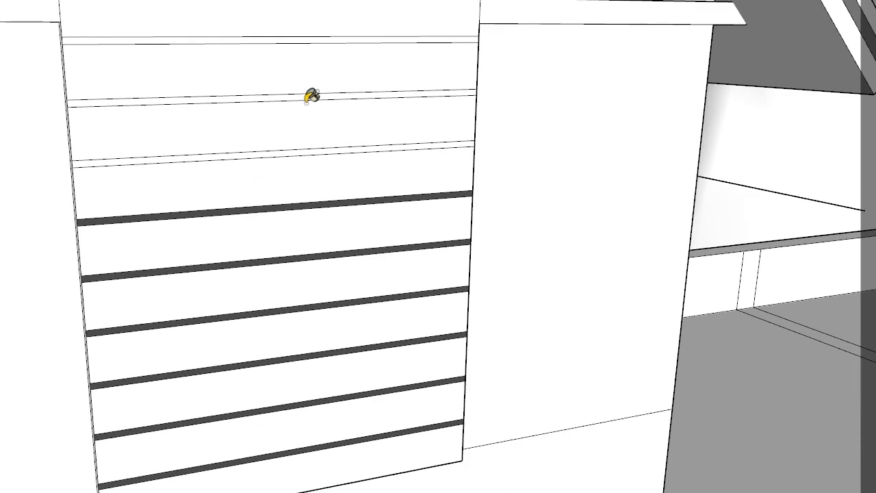
pyautogui.scroll(2, 309, 92)
pyautogui.click(310, 93)
pyautogui.scroll(-2, 264, 254)
pyautogui.scroll(2, 290, 106)
pyautogui.scroll(-2, 290, 106)
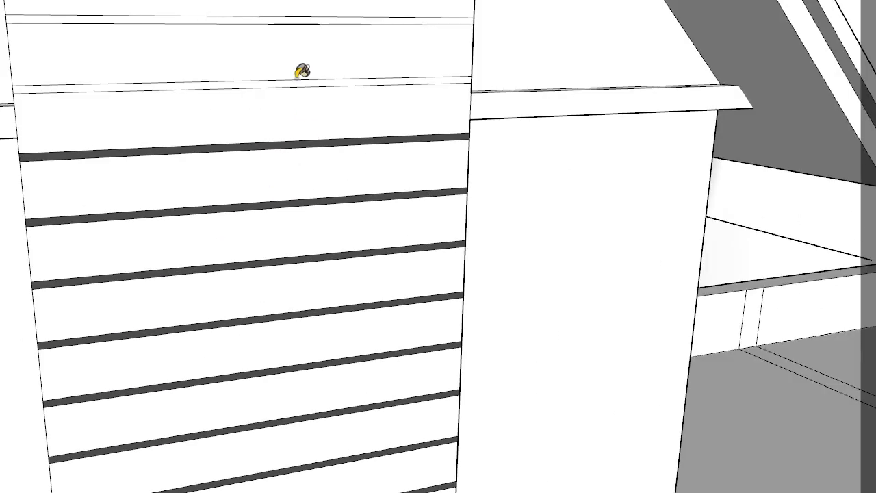
pyautogui.scroll(2, 293, 127)
pyautogui.scroll(-2, 295, 101)
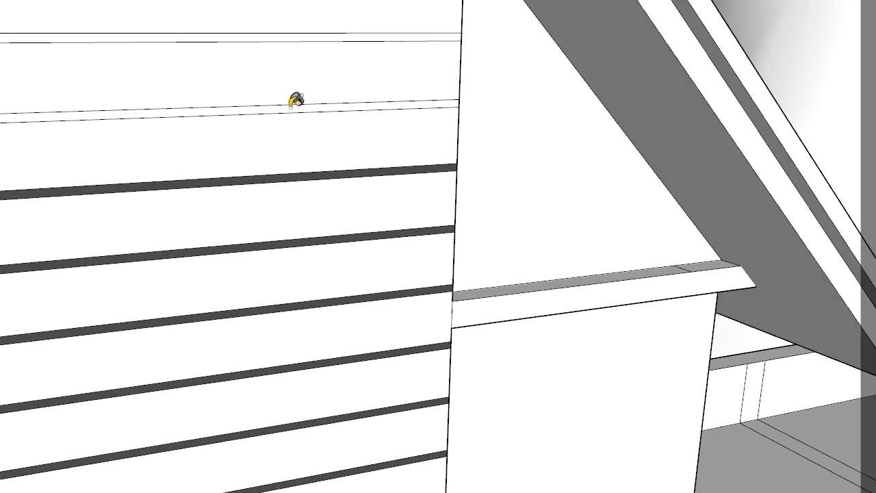
# Paint the remaining top and left strips of the second gable dark, then stop painting
pyautogui.click(295, 96)
pyautogui.scroll(-1, 305, 98)
pyautogui.click(308, 32)
pyautogui.scroll(2, 311, 28)
pyautogui.scroll(-2, 301, 68)
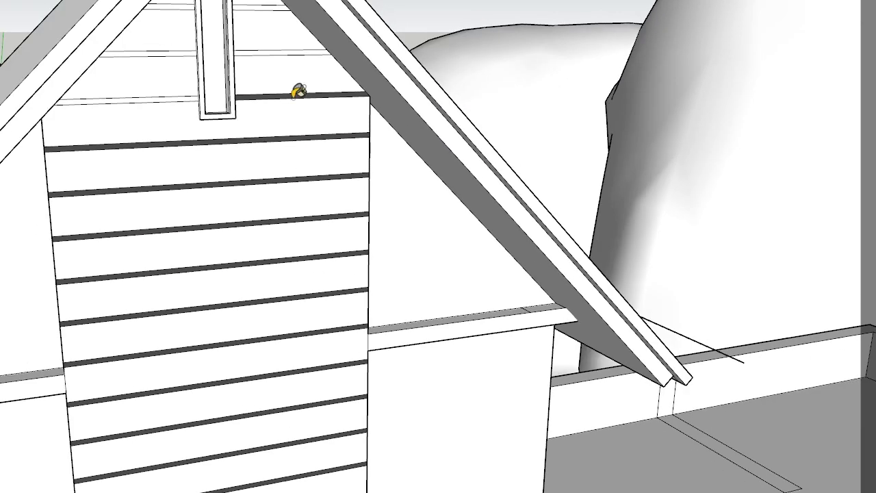
pyautogui.scroll(2, 297, 89)
pyautogui.click(301, 54)
pyautogui.click(140, 50)
pyautogui.click(141, 122)
pyautogui.scroll(-3, 298, 43)
pyautogui.scroll(-2, 297, 43)
pyautogui.press('space')
pyautogui.scroll(-3, 300, 28)
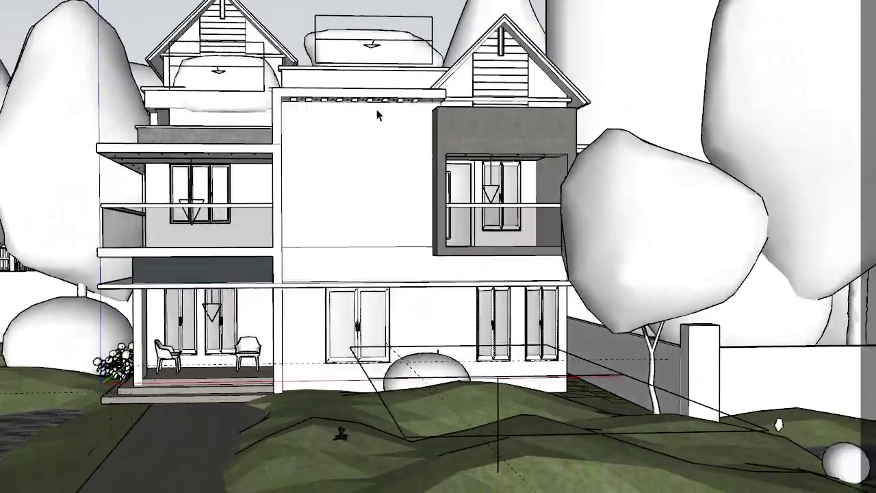
# Orbit and zoom to face the ground-floor wall panel between the double doors and windows
pyautogui.scroll(5, 308, 345)
pyautogui.moveTo(411, 306)
pyautogui.mouseDown(button='middle')
pyautogui.moveTo(494, 252)
pyautogui.moveTo(352, 250)
pyautogui.mouseUp(button='middle')
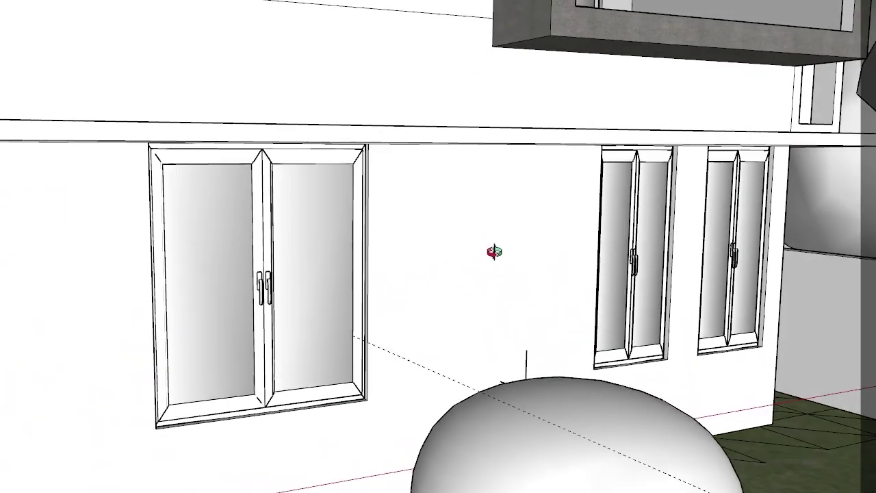
pyautogui.click(317, 267)
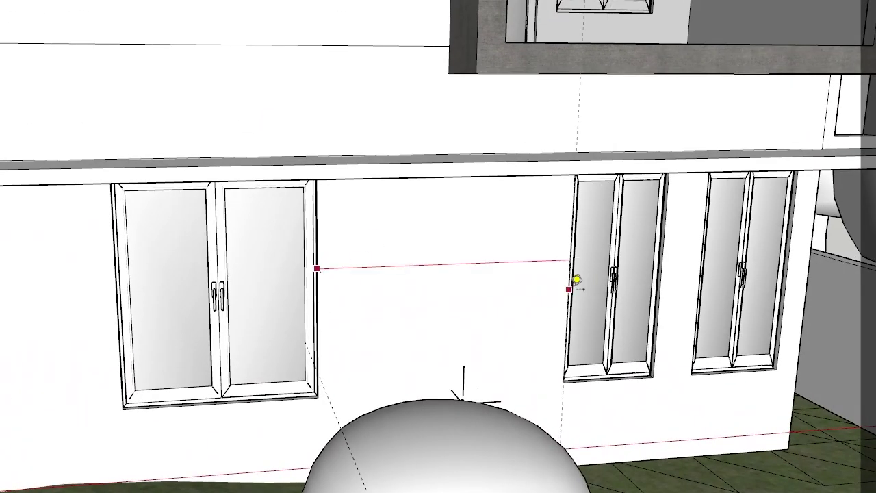
pyautogui.press('Escape')
pyautogui.moveTo(573, 277); pyautogui.dragTo(313, 130, button='middle')
pyautogui.moveTo(369, 154); pyautogui.dragTo(524, 461, button='middle')
pyautogui.scroll(2, 521, 479)
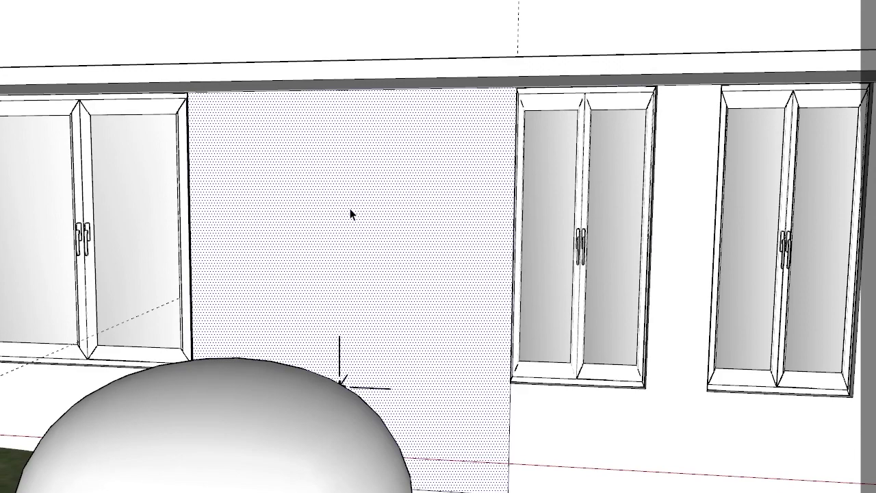
pyautogui.scroll(-3, 351, 215)
pyautogui.scroll(-2, 501, 230)
pyautogui.scroll(-2, 500, 231)
pyautogui.scroll(-2, 356, 201)
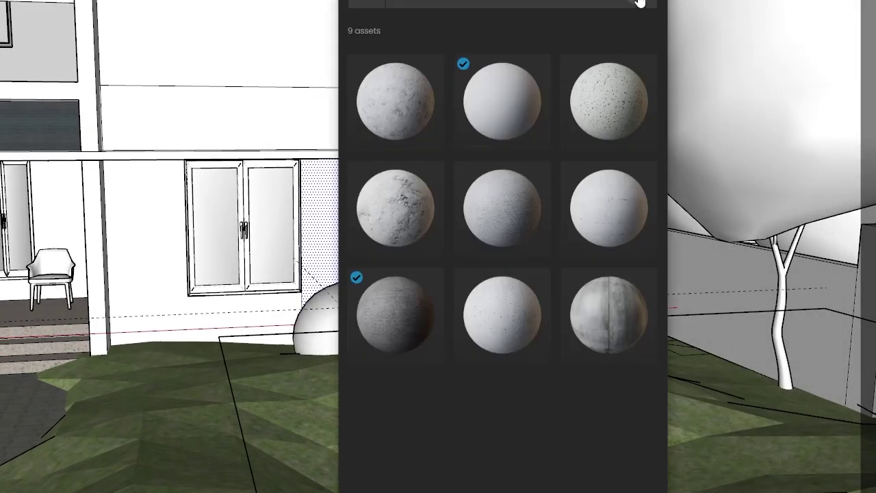
# Import the Wood Planks material from the Cosmos Wood category into the model
pyautogui.click(638, 4)
pyautogui.click(446, 431)
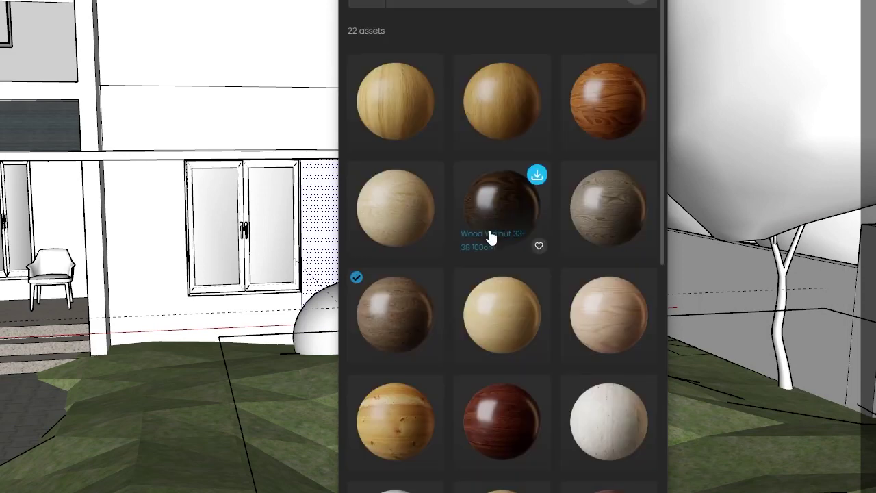
pyautogui.scroll(-5, 489, 233)
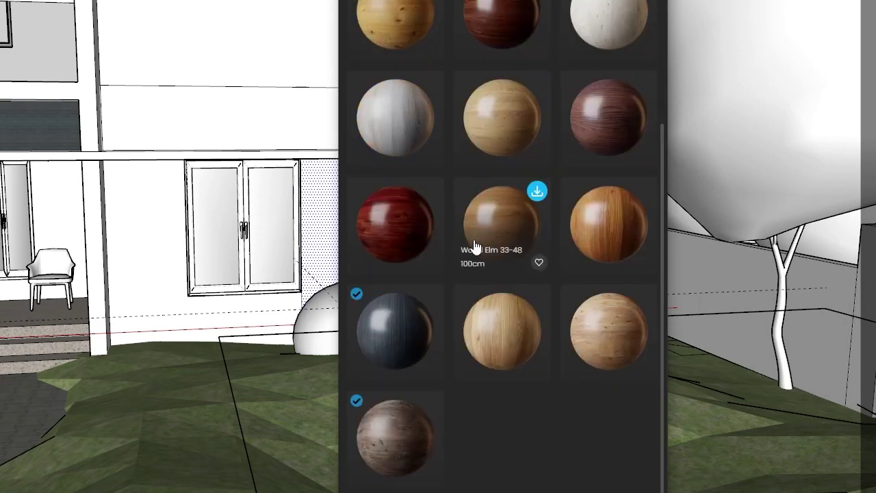
pyautogui.scroll(3, 493, 205)
pyautogui.click(514, 165)
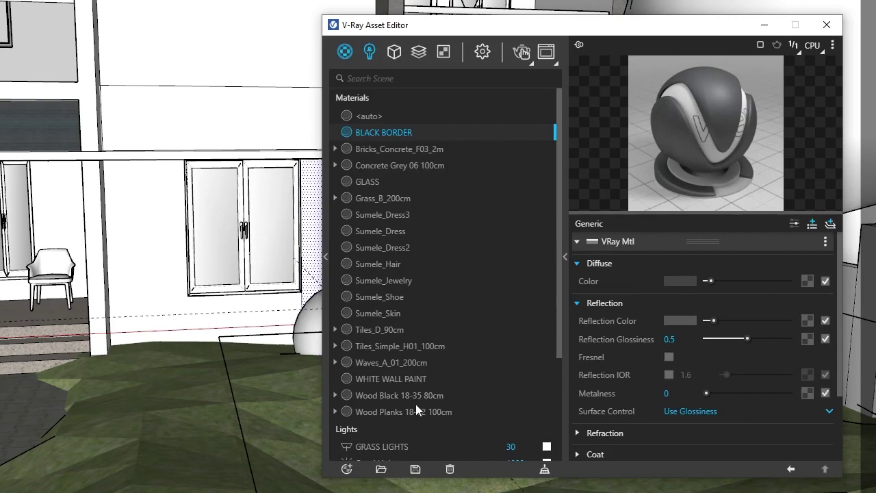
# Apply Wood Planks 18-72 100cm to the selected wall panel and close the material editor
pyautogui.rightClick(415, 408)
pyautogui.click(469, 272)
pyautogui.moveTo(542, 24); pyautogui.dragTo(136, 198)
pyautogui.click(421, 196)
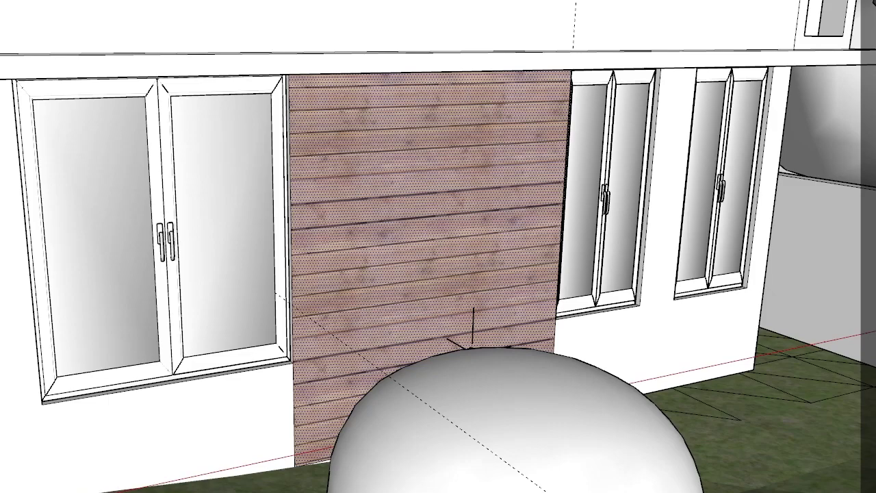
pyautogui.scroll(-3, 418, 98)
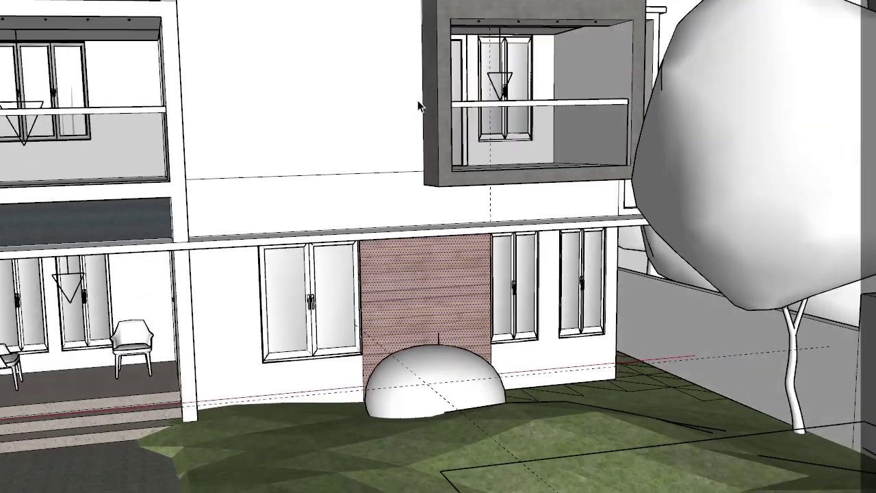
pyautogui.scroll(-2, 391, 59)
pyautogui.scroll(-1, 329, 10)
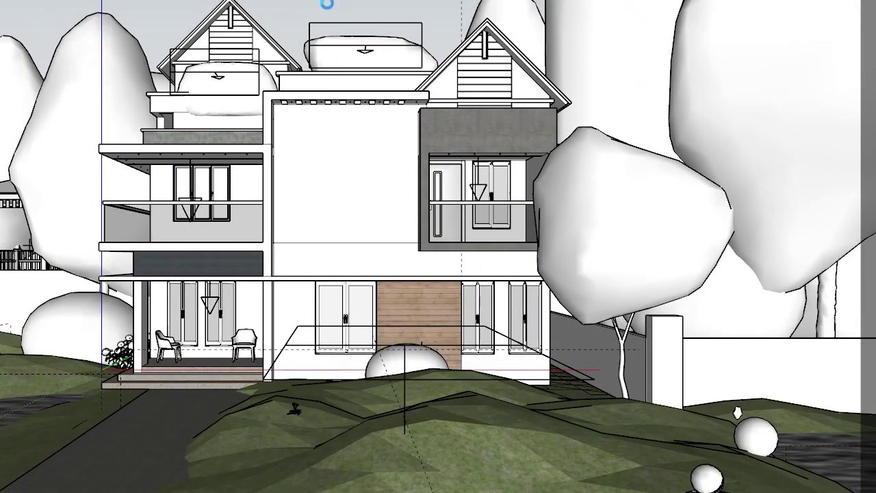
# Zoom in on the white bar above the door
pyautogui.scroll(3, 411, 180)
pyautogui.scroll(3, 532, 230)
pyautogui.scroll(2, 573, 239)
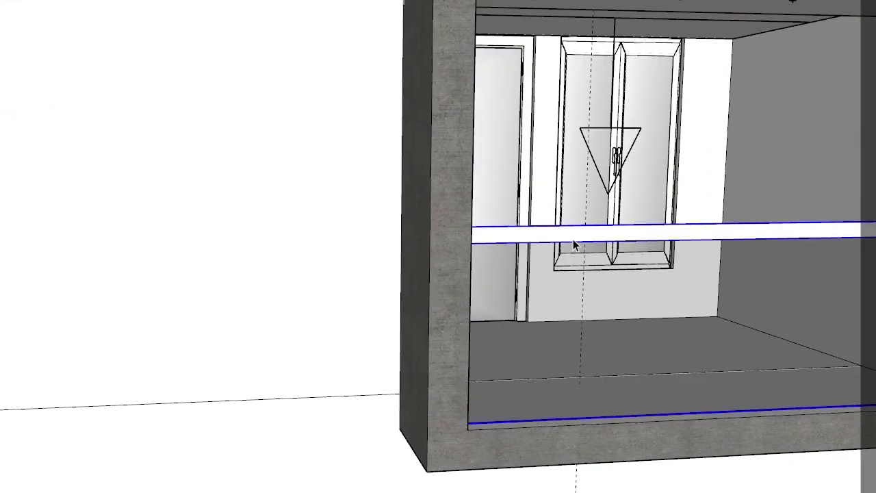
pyautogui.scroll(2, 438, 303)
pyautogui.scroll(2, 439, 297)
pyautogui.scroll(2, 250, 319)
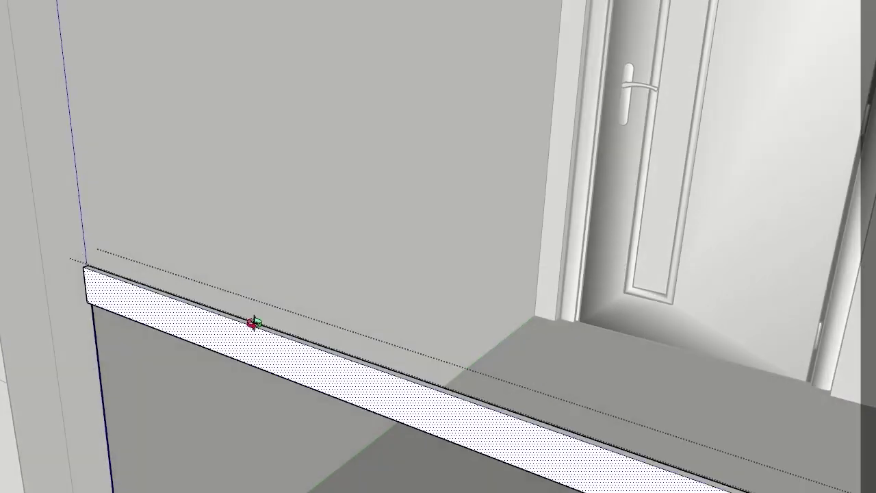
pyautogui.scroll(2, 230, 330)
# Orbit to a level view along the white bar and bring up the V-Ray materials list
pyautogui.moveTo(230, 330)
pyautogui.mouseDown(button='middle')
pyautogui.moveTo(133, 329)
pyautogui.moveTo(458, 280)
pyautogui.moveTo(298, 214)
pyautogui.moveTo(366, 82)
pyautogui.moveTo(352, 39)
pyautogui.mouseUp(button='middle')
pyautogui.scroll(-1, 328, 161)
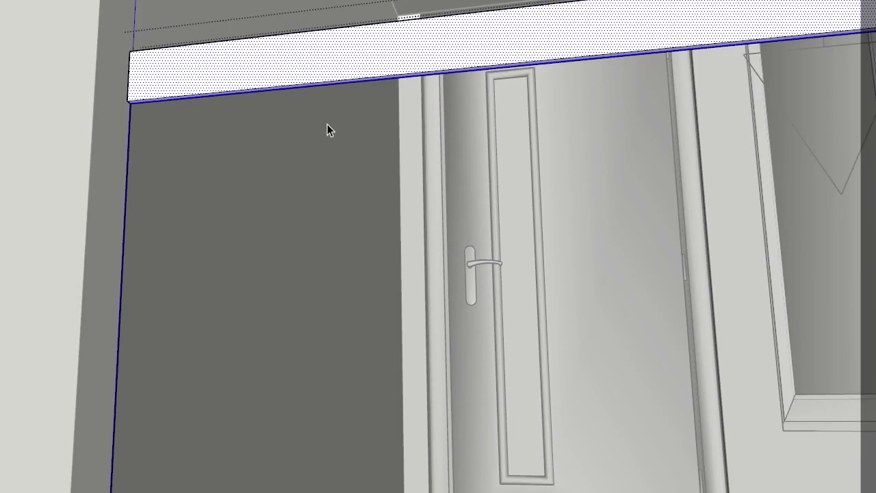
pyautogui.scroll(2, 353, 83)
pyautogui.scroll(-2, 387, 224)
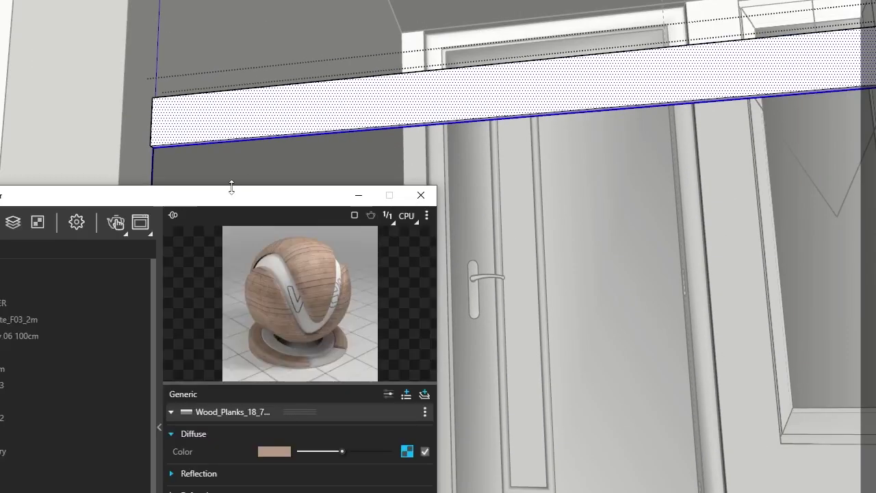
pyautogui.moveTo(231, 186); pyautogui.dragTo(799, 3)
pyautogui.click(724, 230)
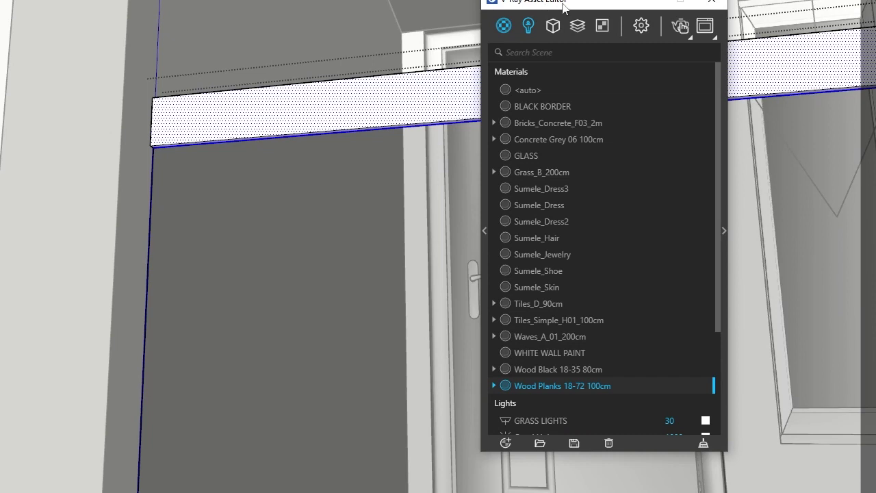
# Add Copper_Blurry from the library's Metal materials to the scene materials
pyautogui.moveTo(545, 8); pyautogui.dragTo(694, 9)
pyautogui.click(633, 230)
pyautogui.moveTo(475, 14); pyautogui.dragTo(569, 35)
pyautogui.click(443, 263)
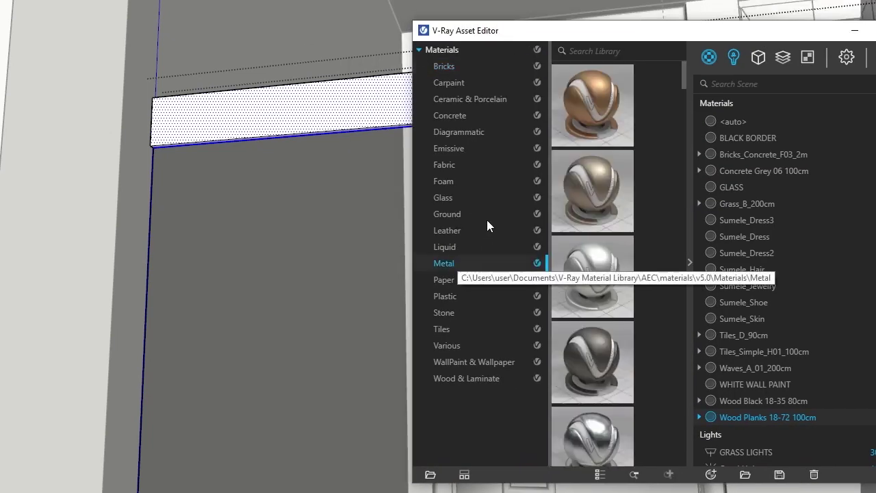
pyautogui.scroll(-2, 602, 241)
pyautogui.scroll(-2, 594, 197)
pyautogui.scroll(-2, 593, 202)
pyautogui.scroll(-2, 593, 202)
pyautogui.moveTo(589, 153); pyautogui.dragTo(784, 370)
# Apply Copper_Blurry to the selected white bar over the door
pyautogui.rightClick(745, 193)
pyautogui.click(769, 211)
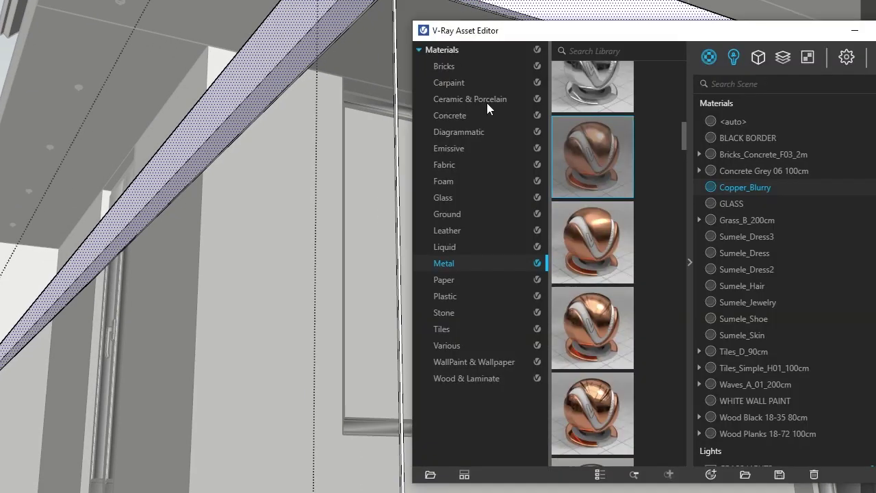
pyautogui.rightClick(796, 184)
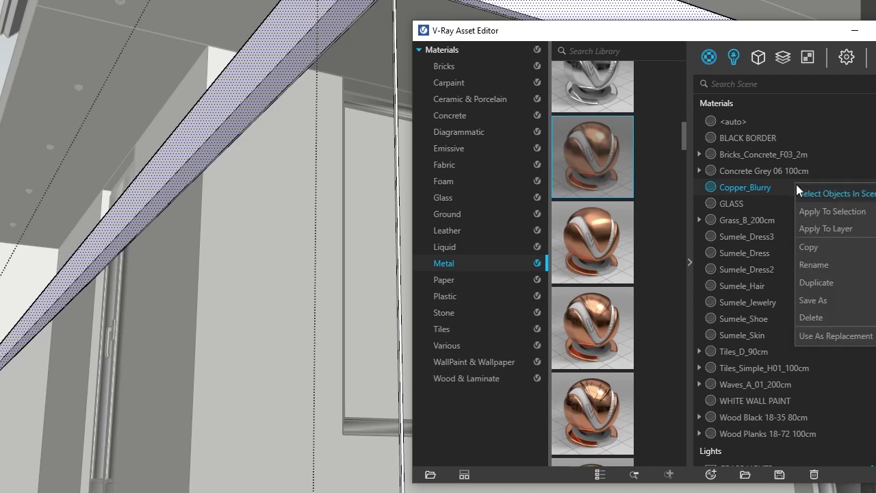
# Apply Copper_Blurry to the sloping gable beams and inspect the V-Ray night render
pyautogui.click(832, 204)
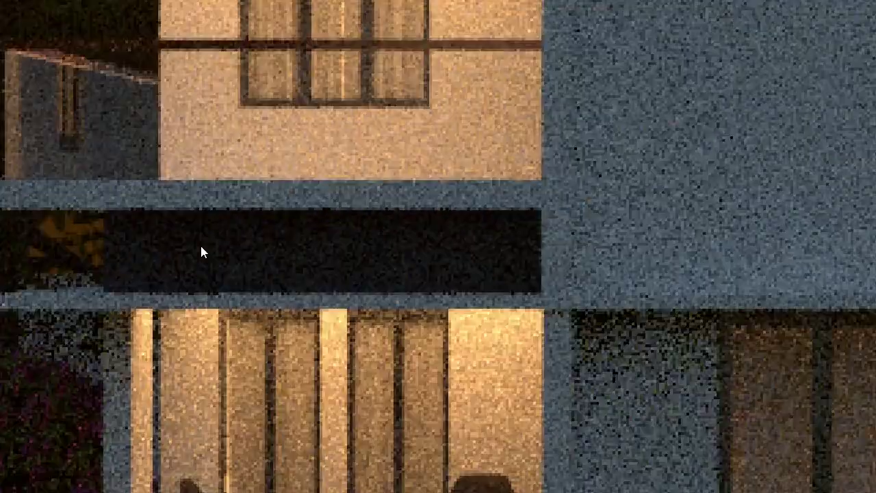
pyautogui.scroll(3, 354, 244)
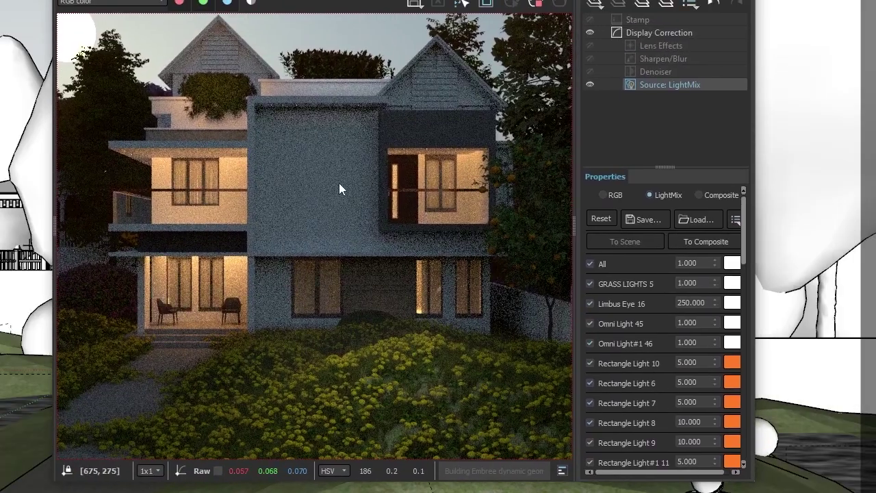
pyautogui.scroll(-2, 339, 182)
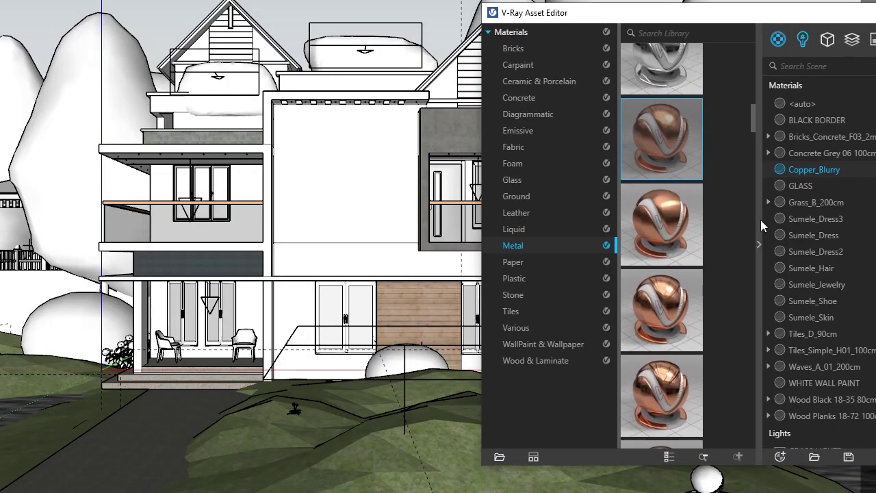
# Set the V-Ray SunLight's Horizon Offset to 25
pyautogui.click(758, 244)
pyautogui.scroll(-2, 820, 267)
pyautogui.scroll(-3, 821, 308)
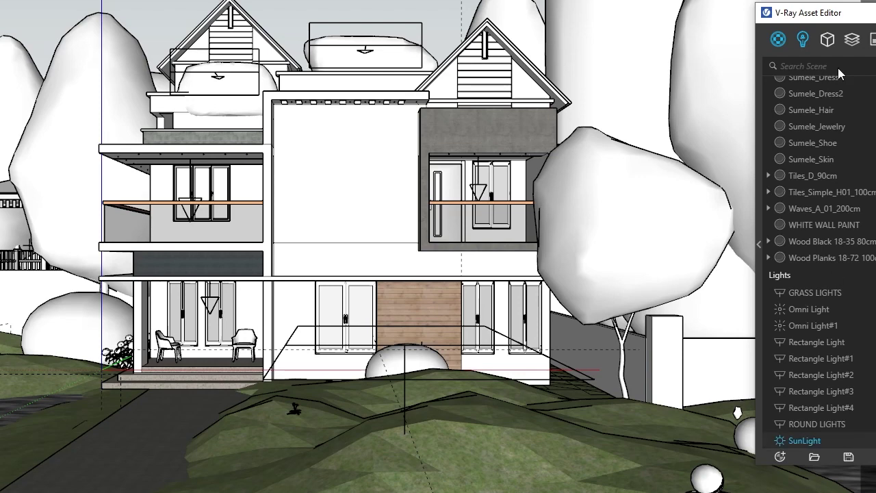
pyautogui.moveTo(846, 14); pyautogui.dragTo(471, 6)
pyautogui.click(623, 235)
pyautogui.scroll(-3, 690, 390)
pyautogui.click(725, 411)
pyautogui.write('25')
pyautogui.press('Return')
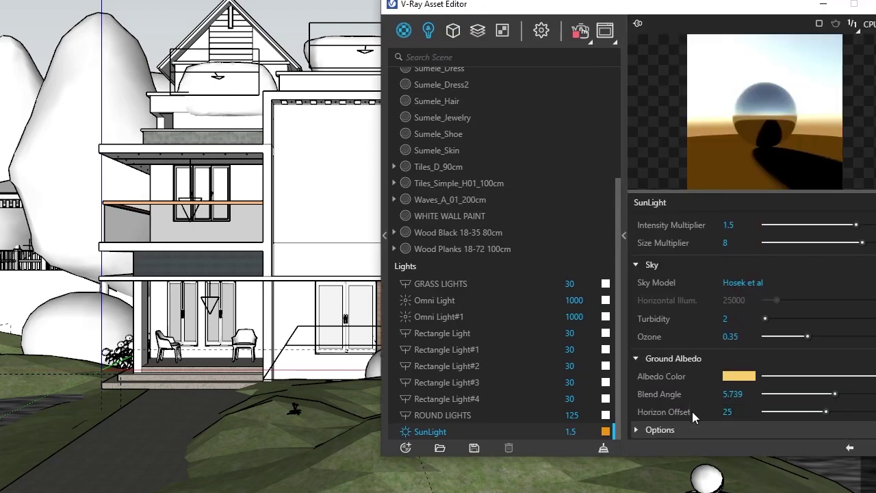
# Change the SunLight's ground albedo colour to mid green and close the materials window
pyautogui.click(739, 376)
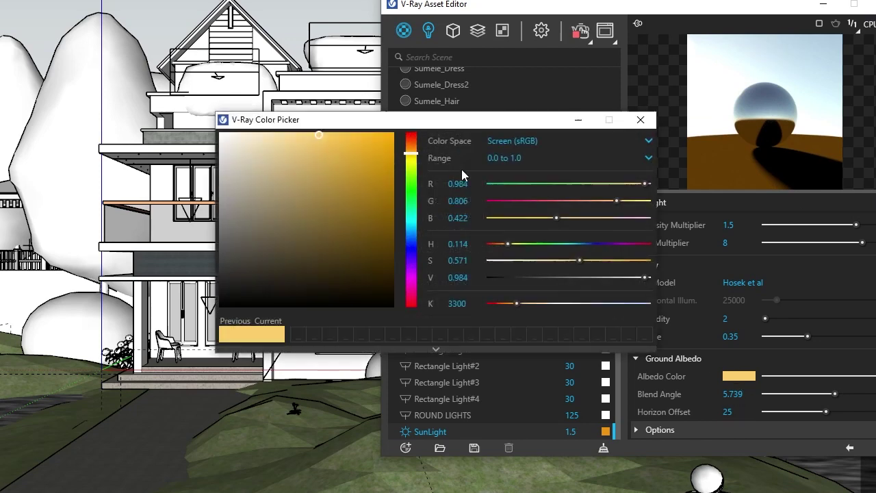
pyautogui.click(411, 166)
pyautogui.moveTo(345, 147)
pyautogui.mouseDown()
pyautogui.moveTo(299, 140)
pyautogui.moveTo(389, 141)
pyautogui.moveTo(297, 190)
pyautogui.mouseUp()
pyautogui.click(411, 191)
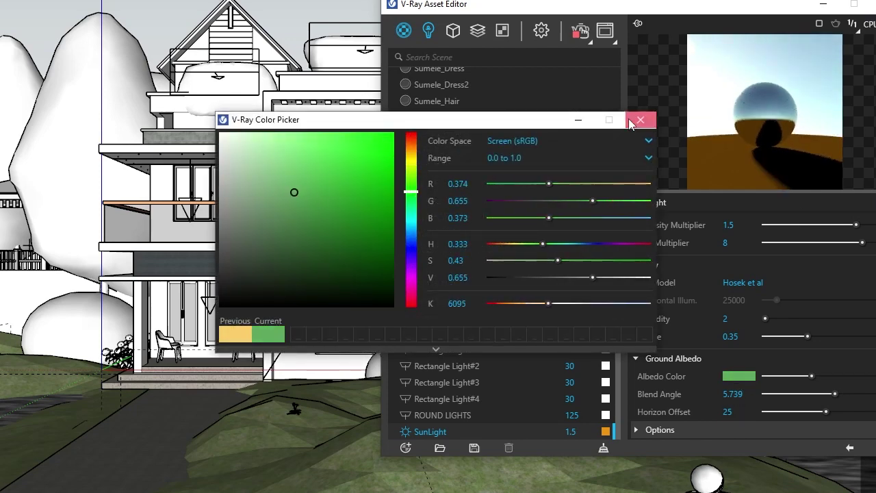
pyautogui.click(640, 120)
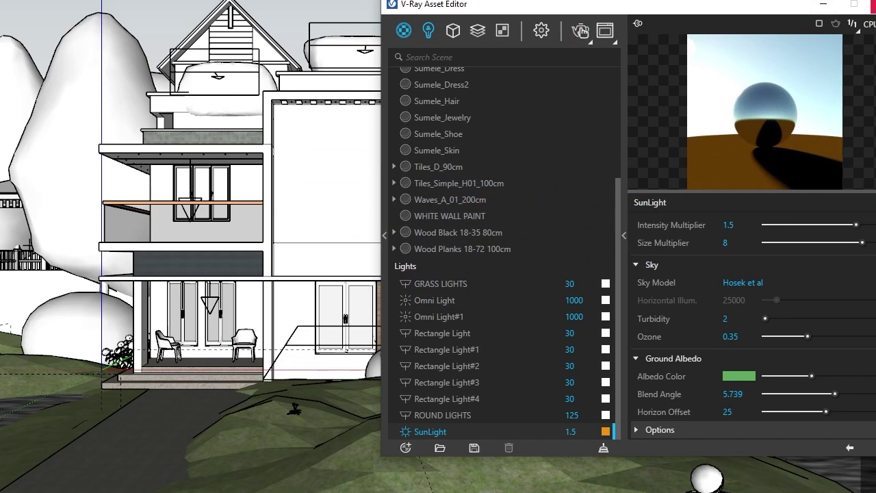
pyautogui.click(869, 7)
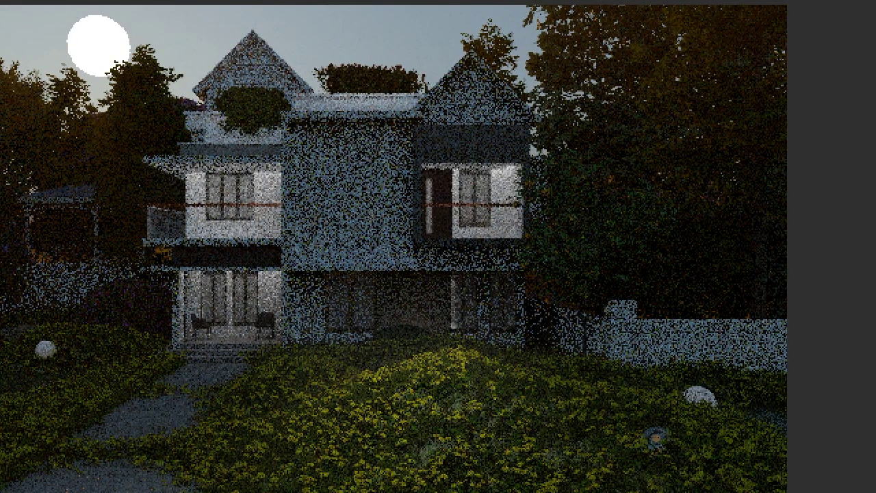
# Give the sun the orange recent colour swatch and inspect the resulting dusk render
pyautogui.click(802, 447)
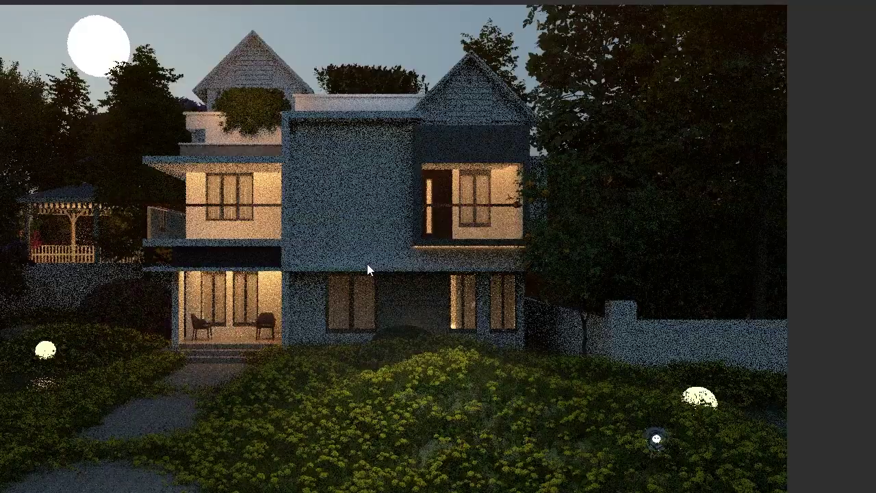
pyautogui.scroll(2, 373, 273)
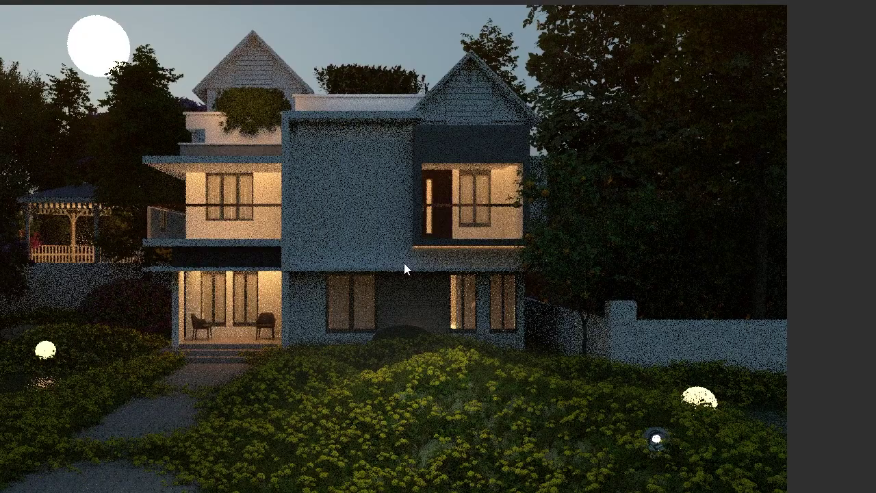
pyautogui.scroll(1, 404, 263)
pyautogui.scroll(-2, 404, 263)
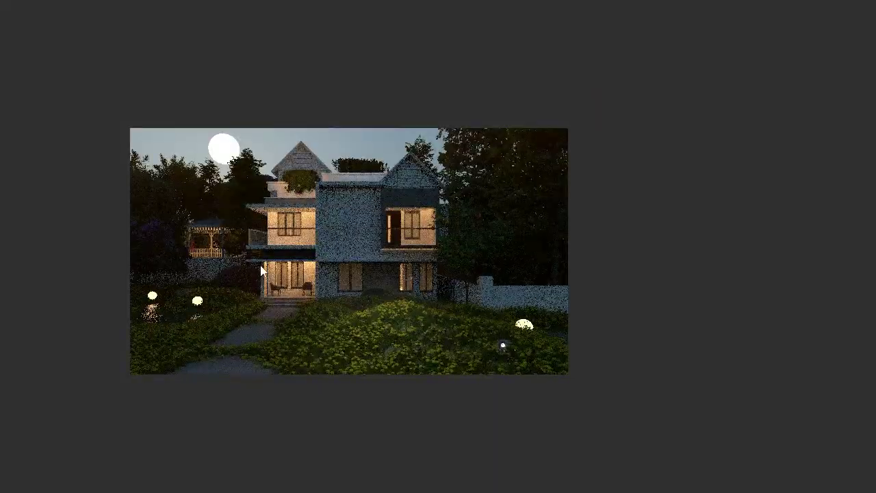
pyautogui.scroll(2, 294, 253)
pyautogui.scroll(-1, 493, 246)
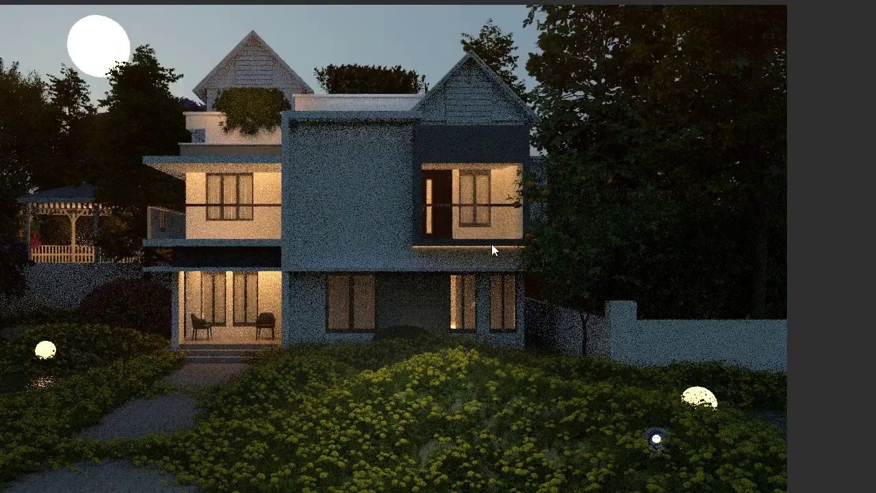
pyautogui.scroll(1, 346, 222)
pyautogui.scroll(-1, 344, 223)
pyautogui.scroll(-1, 343, 223)
pyautogui.scroll(1, 340, 235)
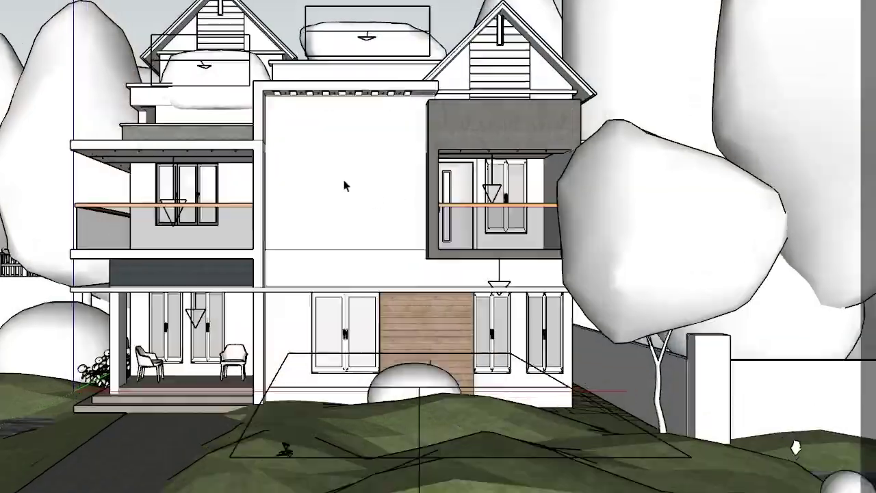
pyautogui.scroll(2, 344, 186)
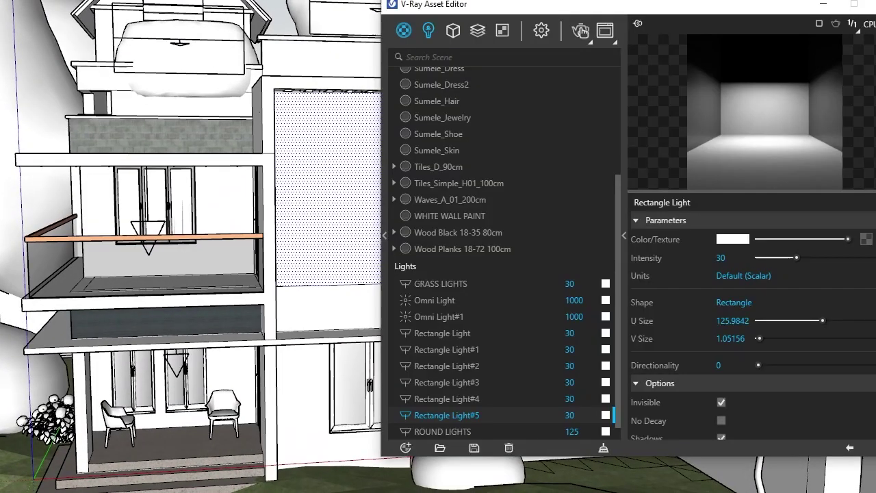
# Download Brick Wall Grey Stone 01 200cm from Chaos Cosmos and find it in the Materials list
pyautogui.click(581, 32)
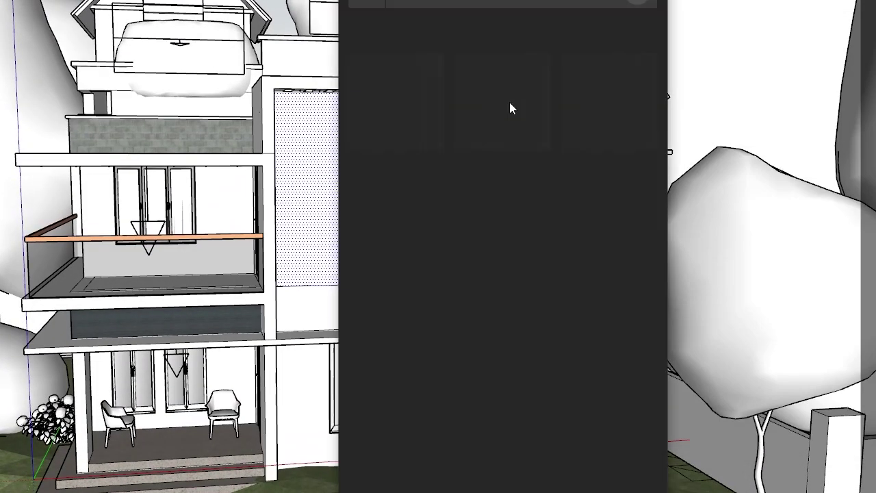
pyautogui.click(618, 174)
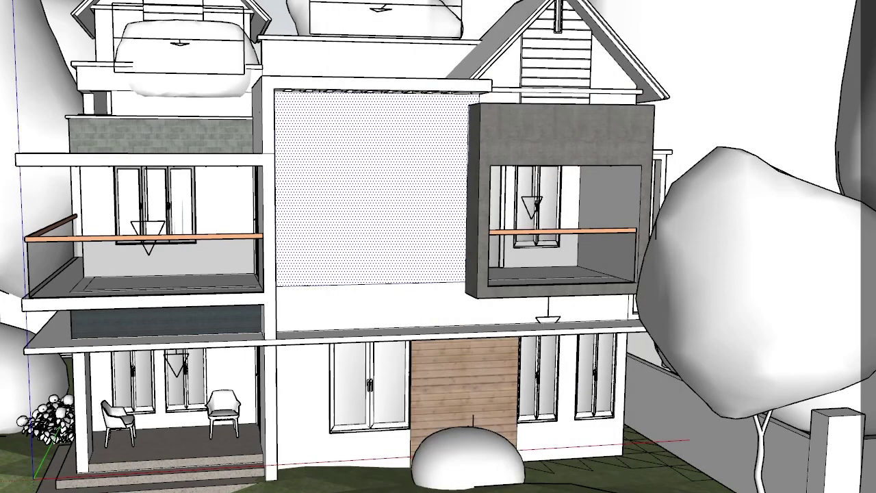
pyautogui.scroll(5, 452, 234)
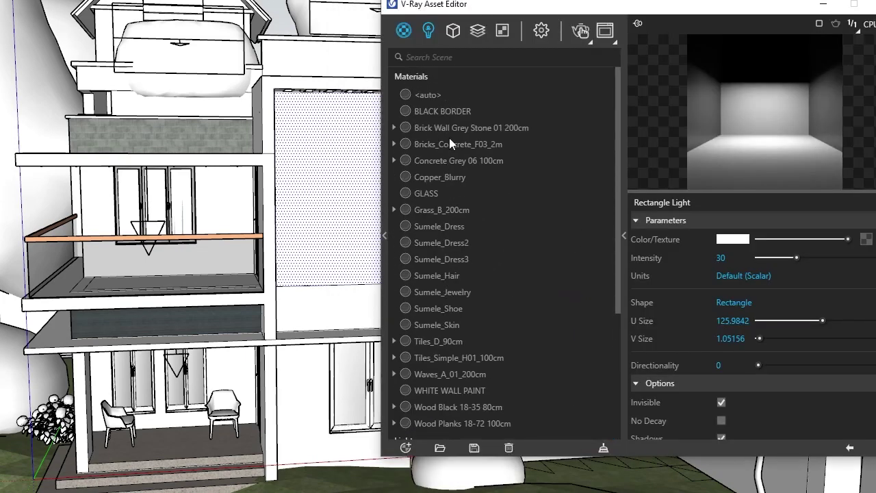
pyautogui.click(447, 127)
# Apply the Brick Wall Grey Stone material to the selected wall
pyautogui.rightClick(447, 127)
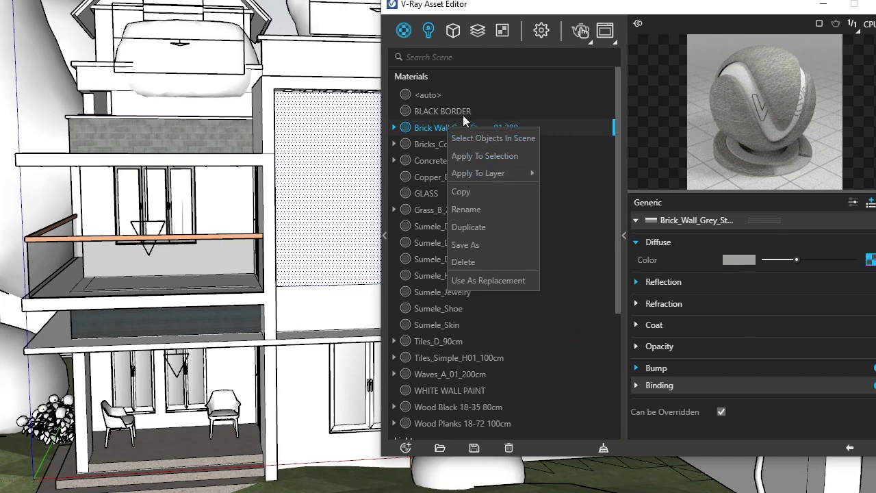
pyautogui.click(455, 112)
pyautogui.click(447, 146)
pyautogui.click(449, 160)
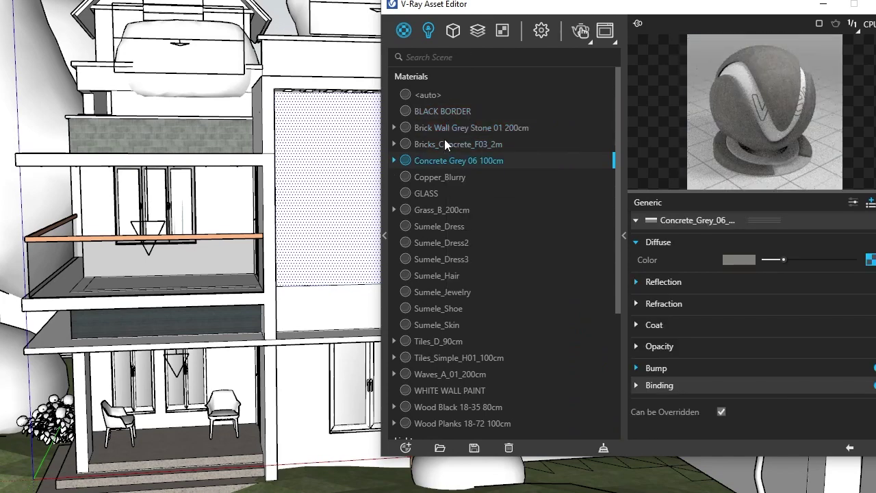
pyautogui.click(444, 128)
pyautogui.rightClick(444, 128)
pyautogui.click(470, 159)
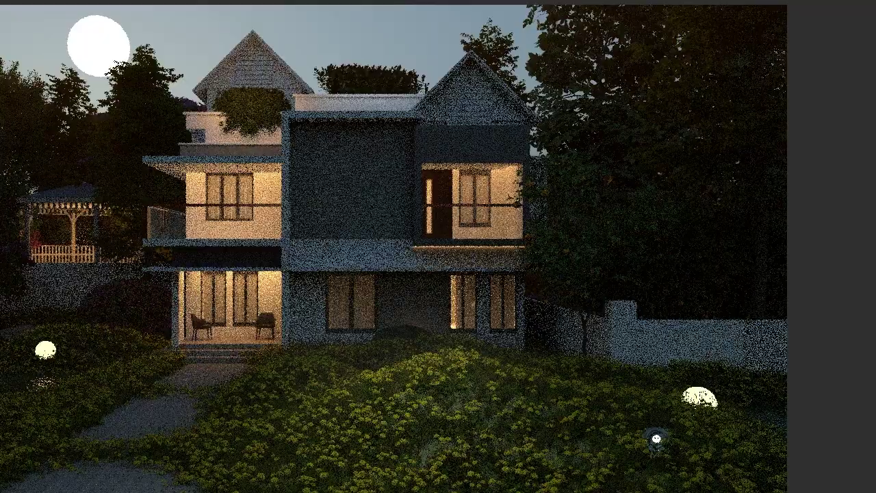
# Move the horizontal line on the column beside the stone wall slightly lower
pyautogui.scroll(5, 271, 181)
pyautogui.scroll(3, 272, 186)
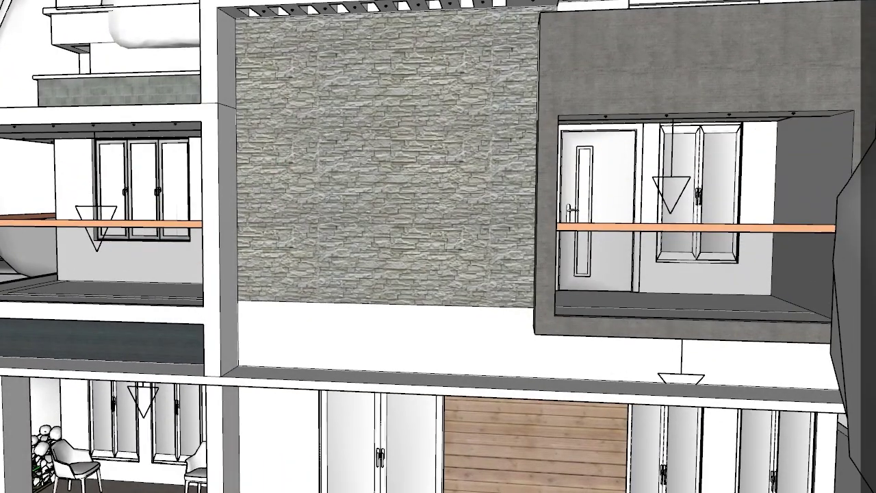
pyautogui.scroll(3, 274, 48)
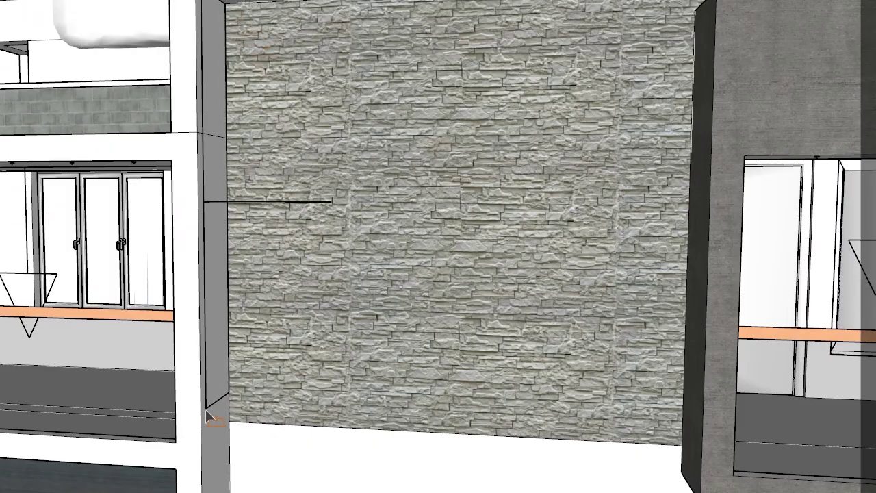
pyautogui.moveTo(203, 423); pyautogui.dragTo(210, 445)
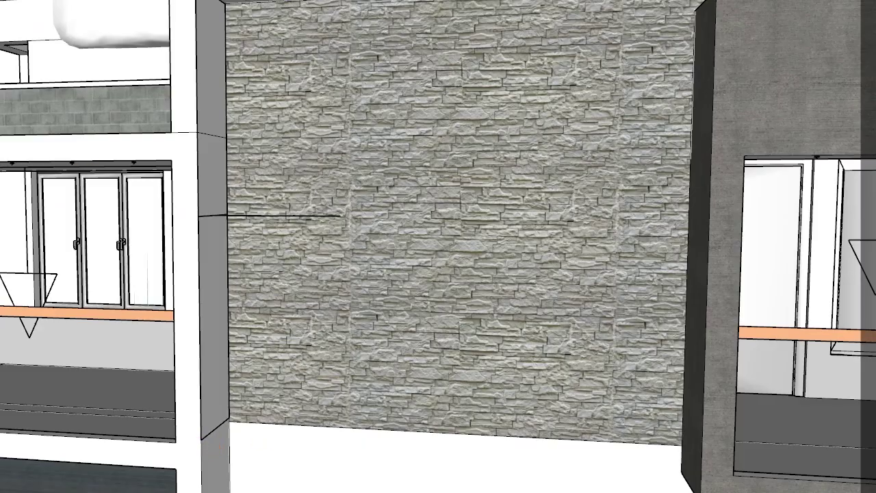
pyautogui.scroll(-10, 438, 247)
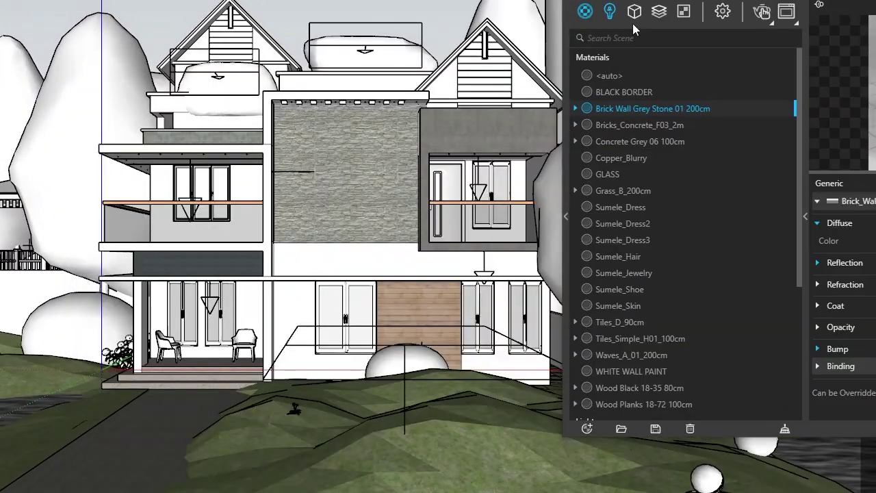
# Select Rectangle Light#6 in the V-Ray lights list and edit its Intensity value
pyautogui.click(610, 11)
pyautogui.click(627, 223)
pyautogui.click(835, 363)
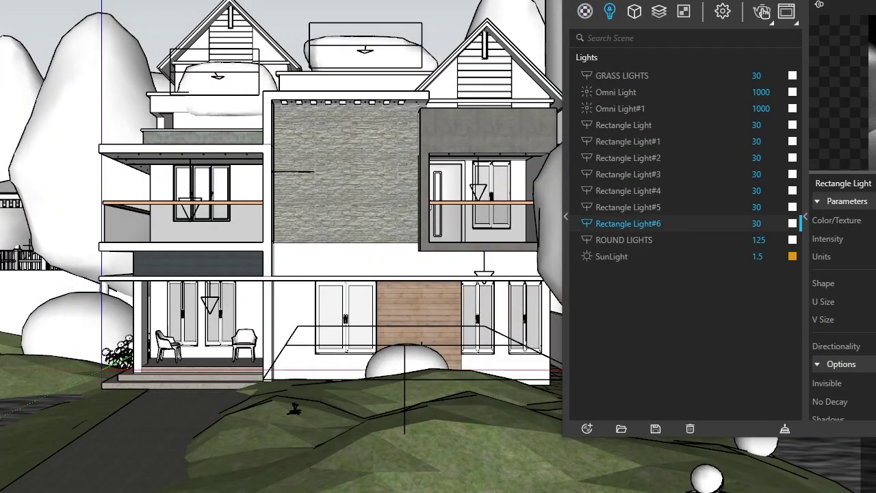
pyautogui.scroll(-3, 842, 308)
pyautogui.moveTo(725, 1); pyautogui.dragTo(597, 25)
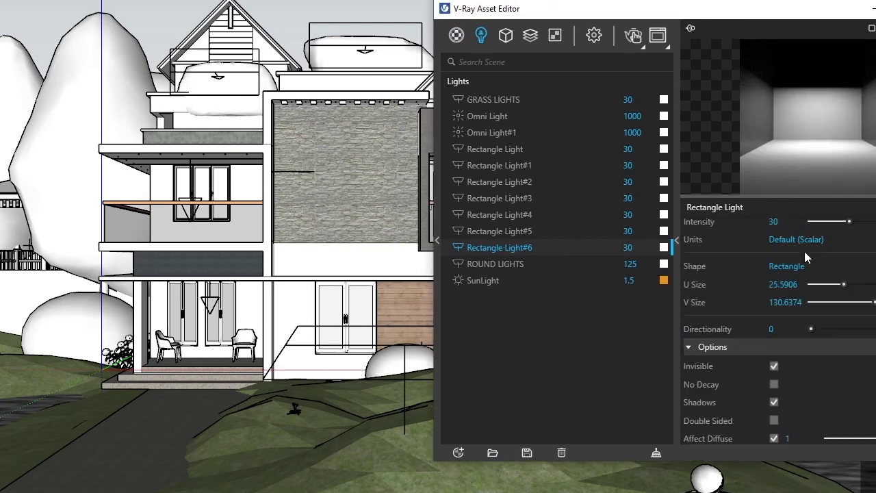
pyautogui.click(773, 263)
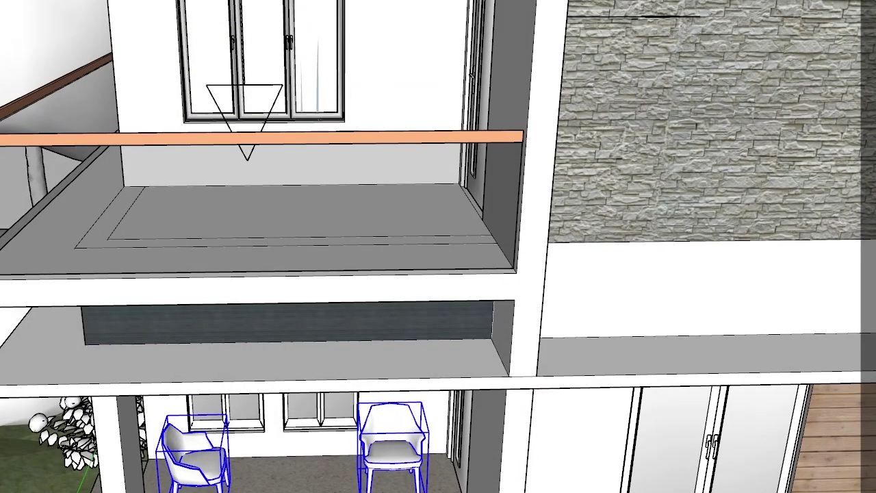
# Copy both porch chairs up to the balcony and flip them along the green direction
pyautogui.moveTo(538, 89); pyautogui.dragTo(535, 138)
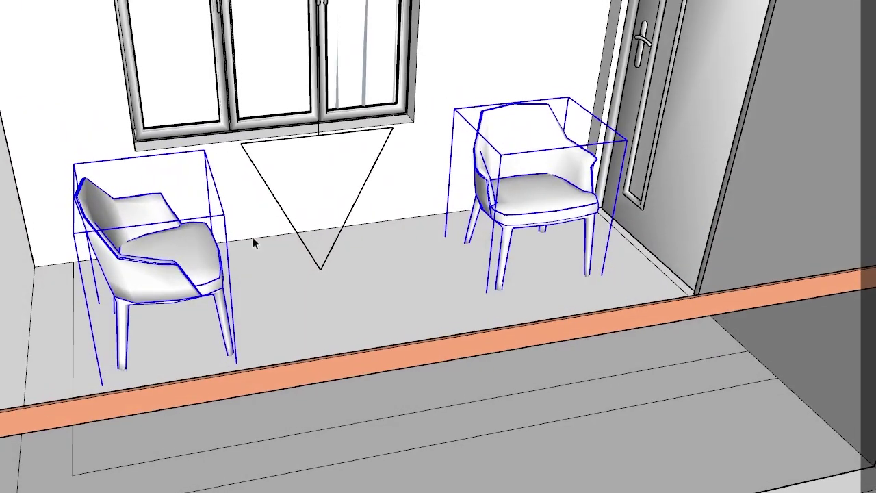
pyautogui.rightClick(172, 250)
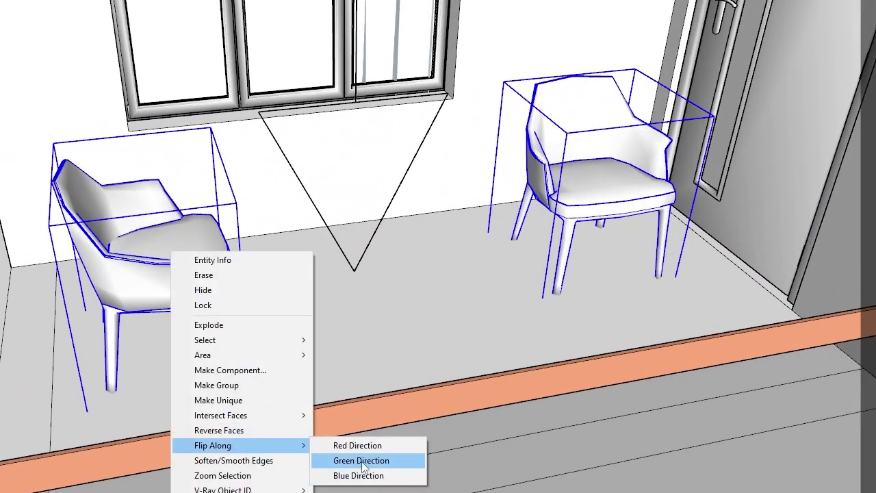
pyautogui.click(363, 462)
# Rotate the right balcony chair around its leg so it faces inward
pyautogui.click(605, 216)
pyautogui.rightClick(605, 216)
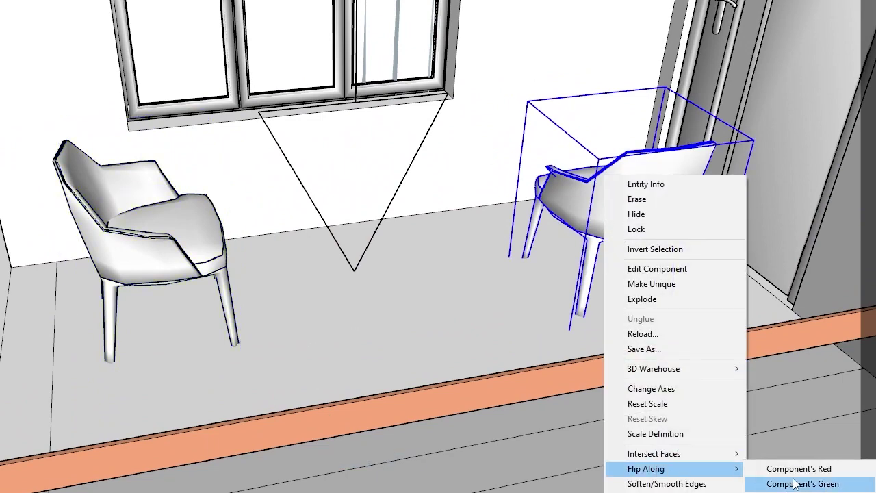
pyautogui.click(801, 481)
pyautogui.hotkey('ctrl', 'z')
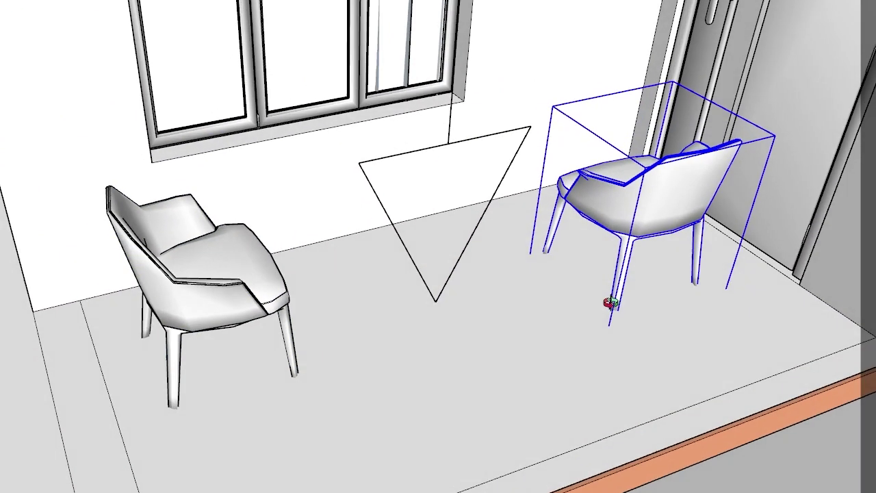
pyautogui.press('q')
pyautogui.click(534, 263)
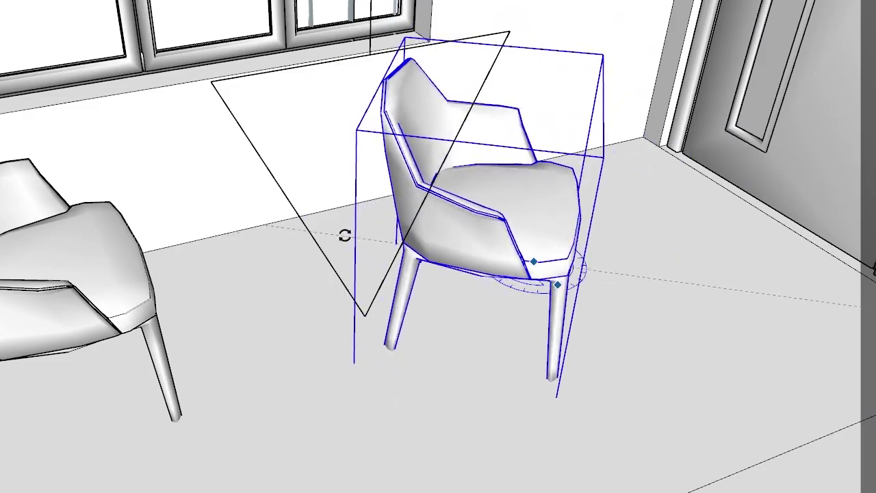
pyautogui.click(308, 212)
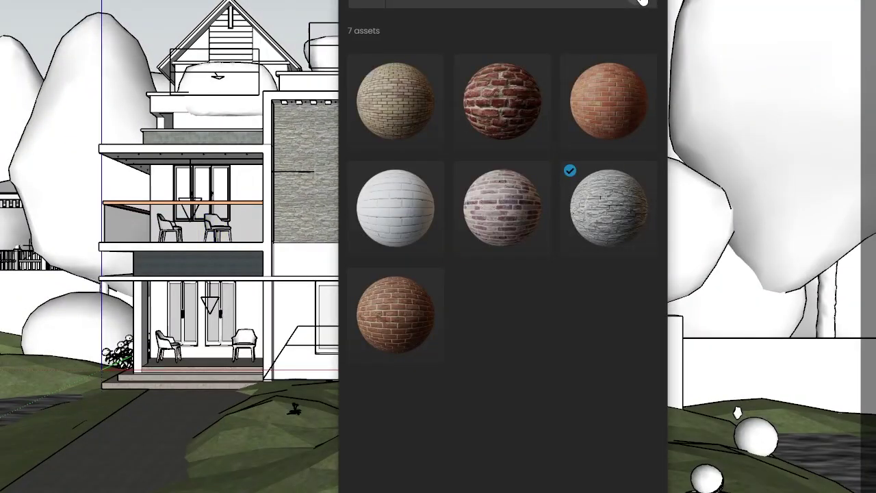
# Place a white two-seater sofa from 3D Models > Furniture on the right balcony
pyautogui.click(642, 1)
pyautogui.click(449, 29)
pyautogui.click(452, 48)
pyautogui.click(460, 127)
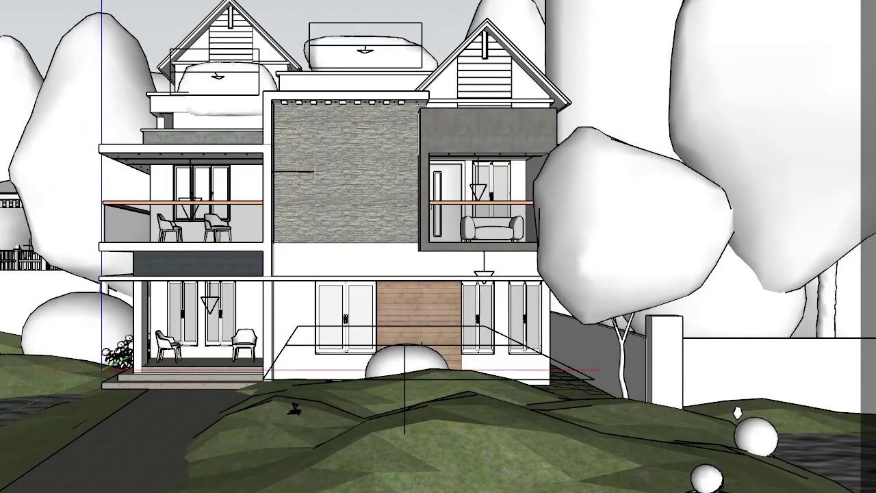
pyautogui.scroll(5, 207, 23)
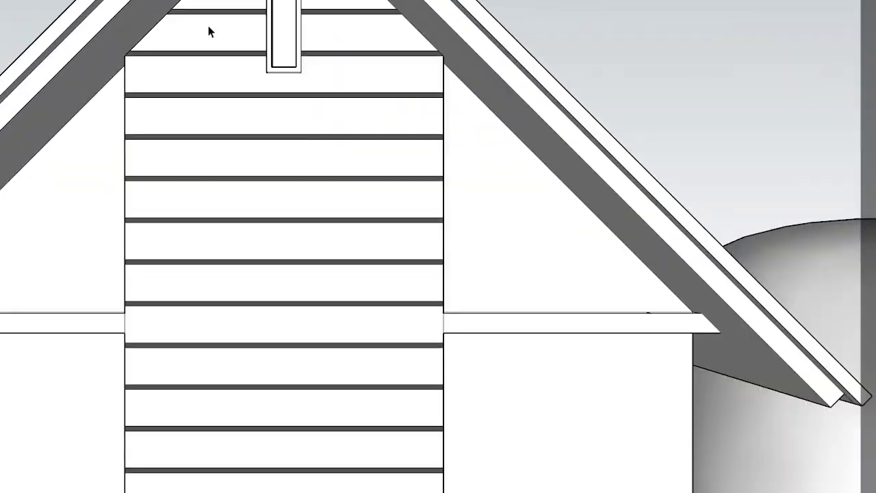
# Zoom to the right gable's vent and paint its trim dark blue-grey
pyautogui.scroll(-2, 229, 114)
pyautogui.scroll(3, 263, 39)
pyautogui.scroll(3, 248, 37)
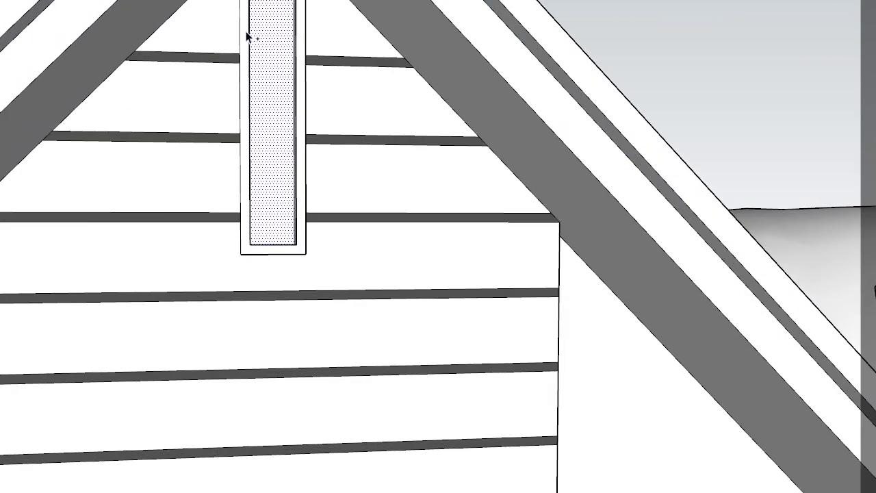
pyautogui.scroll(2, 287, 67)
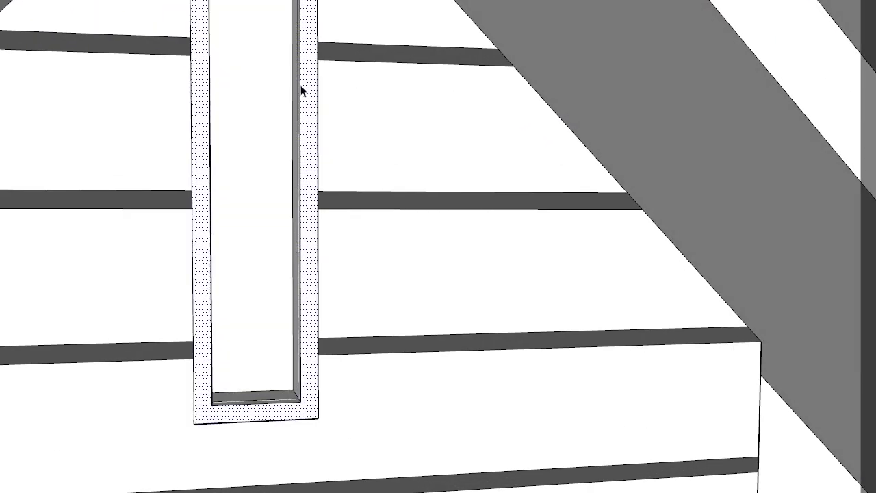
pyautogui.scroll(-4, 280, 103)
pyautogui.scroll(-3, 253, 116)
pyautogui.scroll(-2, 397, 190)
pyautogui.scroll(-2, 397, 189)
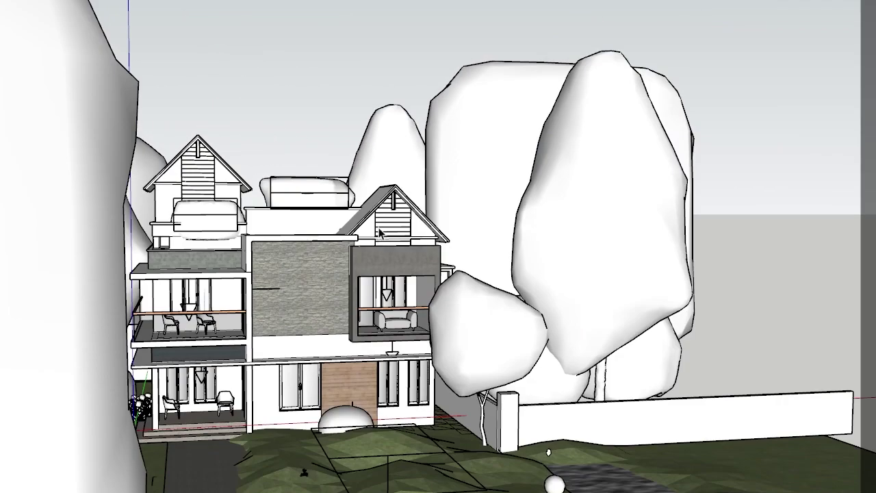
pyautogui.scroll(6, 412, 183)
pyautogui.scroll(3, 413, 183)
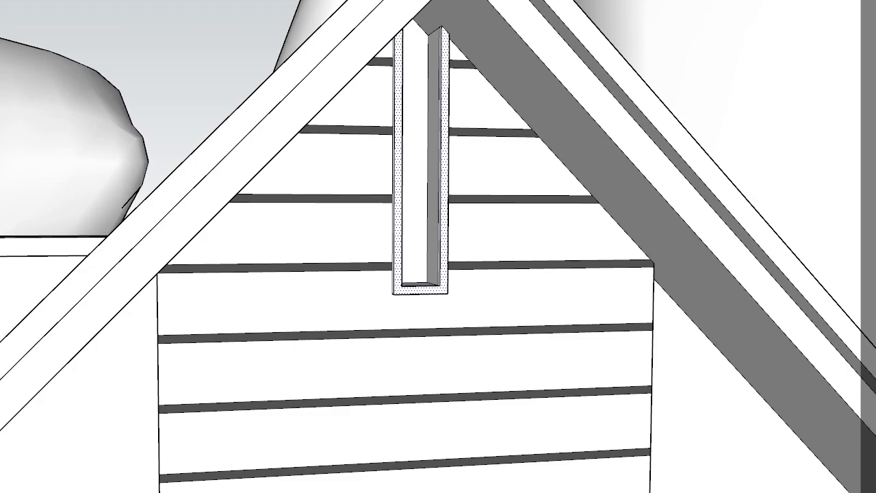
pyautogui.click(450, 176)
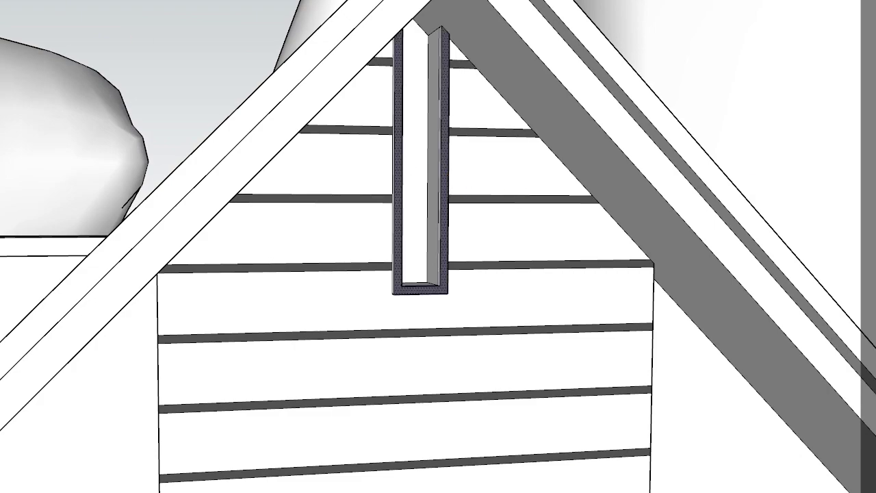
pyautogui.scroll(-3, 550, 80)
pyautogui.scroll(-3, 424, 151)
pyautogui.scroll(-1, 288, 335)
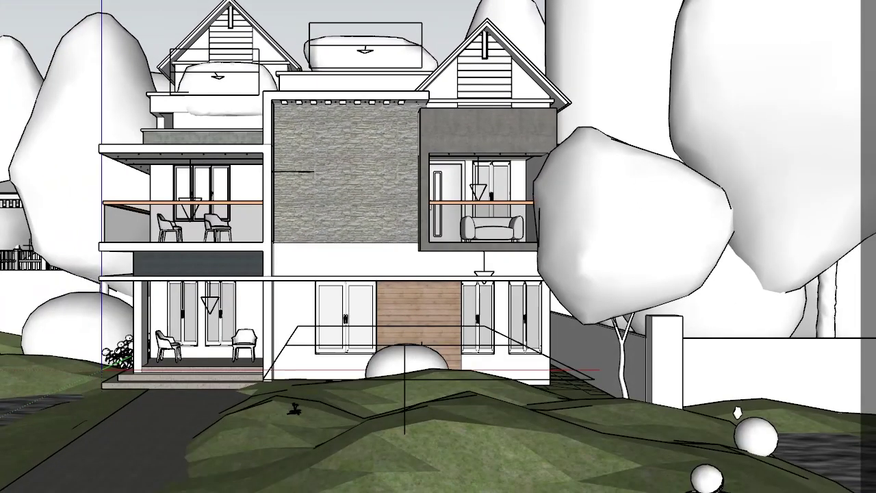
pyautogui.scroll(5, 154, 112)
pyautogui.scroll(3, 113, 102)
pyautogui.moveTo(113, 102); pyautogui.dragTo(231, 160, button='middle')
pyautogui.click(231, 160)
pyautogui.scroll(3, 322, 245)
pyautogui.scroll(-2, 301, 477)
pyautogui.scroll(-3, 348, 309)
pyautogui.moveTo(348, 309); pyautogui.dragTo(544, 208, button='middle')
pyautogui.scroll(4, 444, 170)
pyautogui.click(444, 171)
pyautogui.scroll(-2, 466, 151)
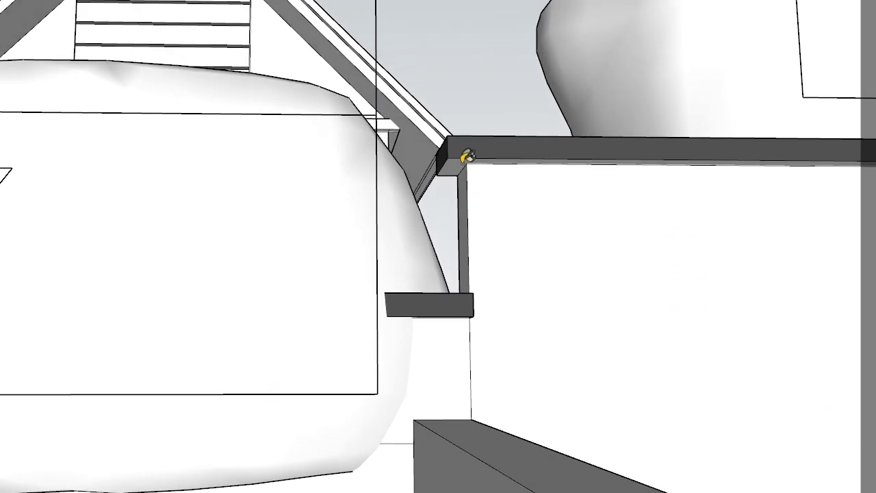
pyautogui.scroll(-3, 363, 226)
pyautogui.scroll(-3, 258, 155)
pyautogui.moveTo(258, 155); pyautogui.dragTo(195, 84, button='middle')
pyautogui.scroll(-3, 230, 139)
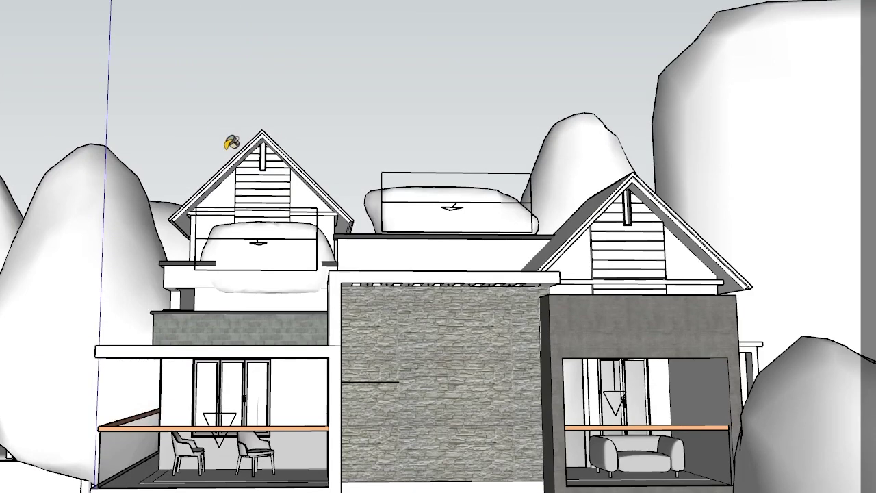
pyautogui.scroll(3, 250, 180)
pyautogui.scroll(3, 273, 188)
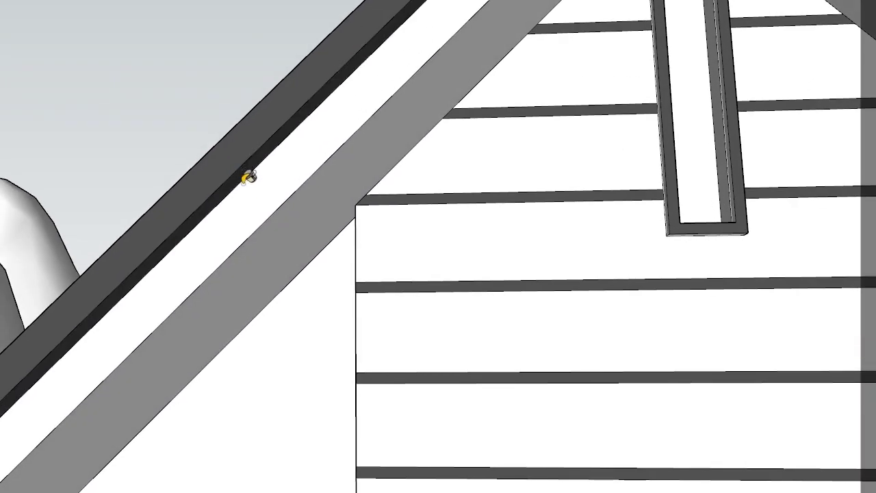
pyautogui.scroll(-3, 518, 59)
pyautogui.scroll(3, 524, 40)
pyautogui.scroll(-3, 524, 40)
pyautogui.scroll(-2, 325, 297)
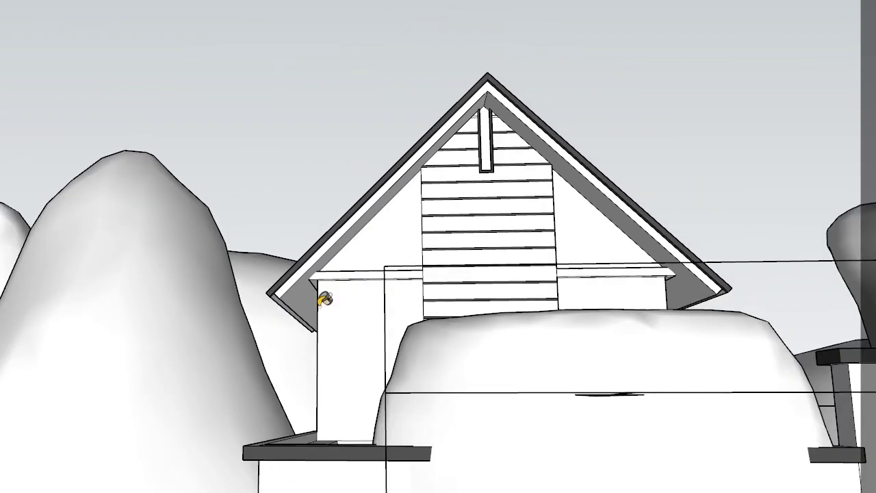
pyautogui.scroll(3, 288, 287)
pyautogui.scroll(2, 461, 173)
pyautogui.scroll(-3, 461, 172)
pyautogui.scroll(2, 442, 235)
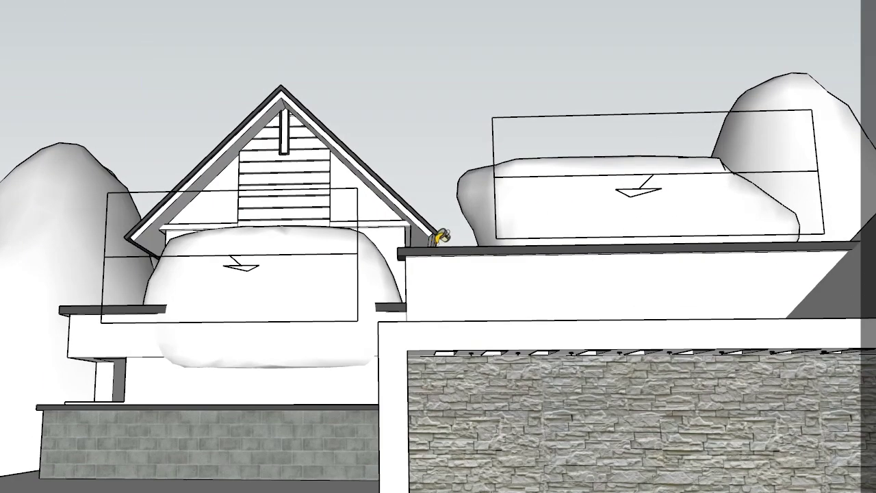
pyautogui.scroll(2, 440, 228)
pyautogui.scroll(2, 410, 207)
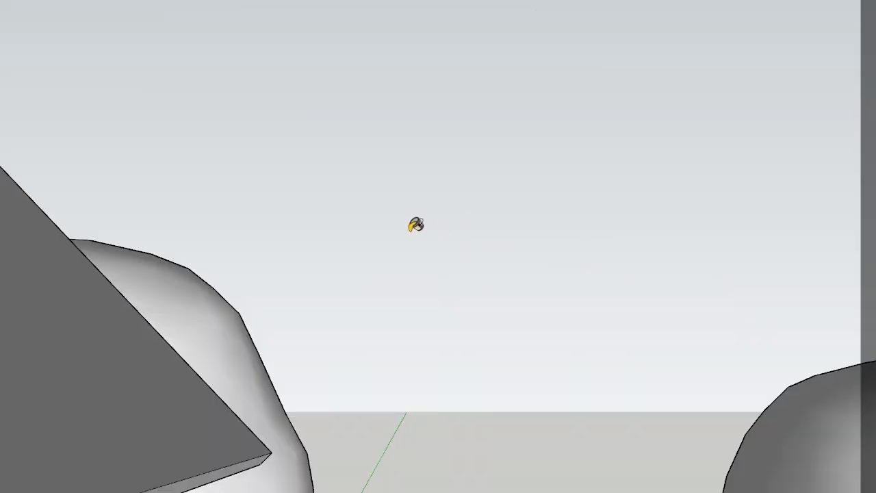
pyautogui.scroll(-2, 294, 250)
pyautogui.scroll(-1, 294, 248)
pyautogui.scroll(-2, 302, 244)
pyautogui.scroll(2, 664, 182)
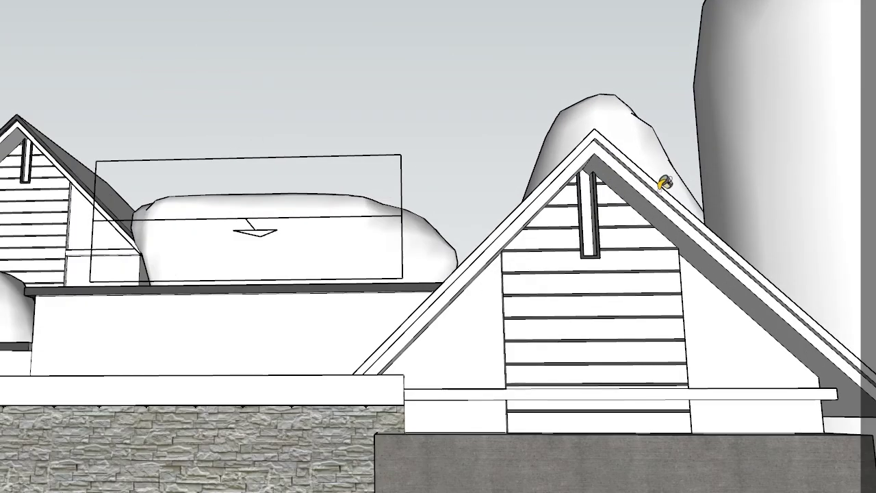
pyautogui.scroll(2, 561, 129)
pyautogui.scroll(2, 497, 98)
pyautogui.scroll(1, 504, 60)
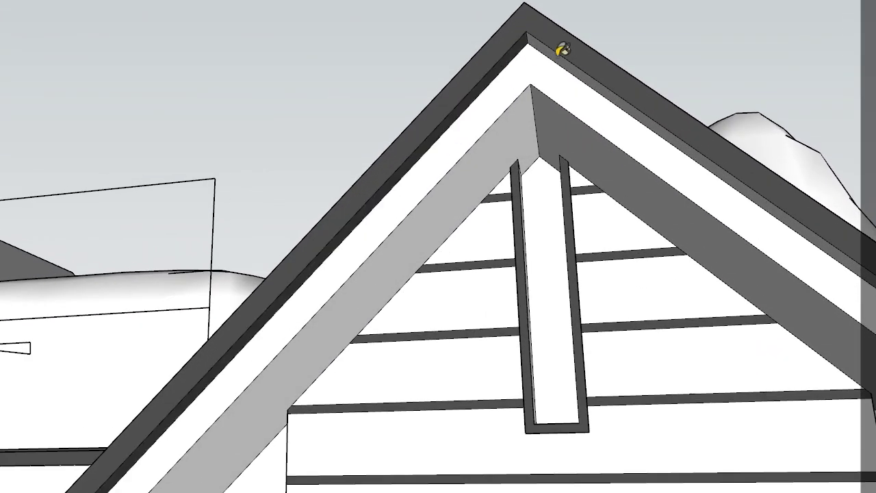
pyautogui.scroll(-3, 662, 287)
pyautogui.scroll(3, 671, 289)
pyautogui.scroll(2, 614, 211)
pyautogui.scroll(-3, 397, 235)
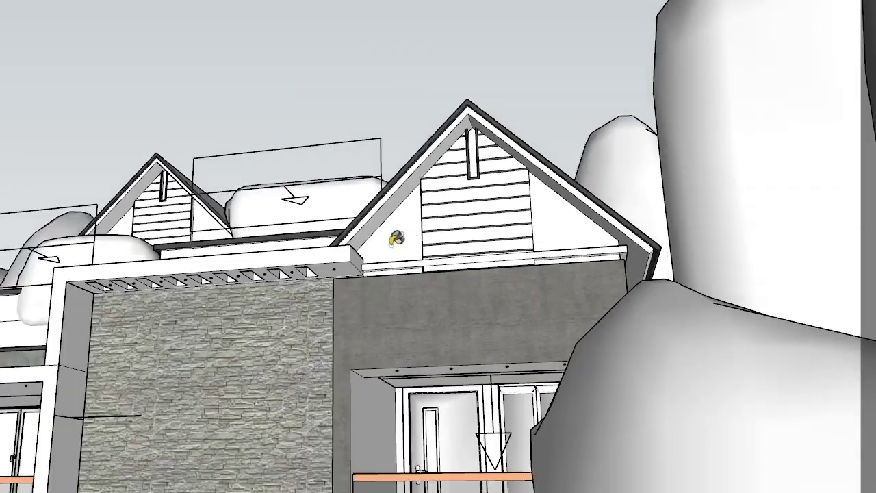
pyautogui.scroll(2, 352, 274)
pyautogui.scroll(1, 367, 303)
pyautogui.scroll(1, 371, 369)
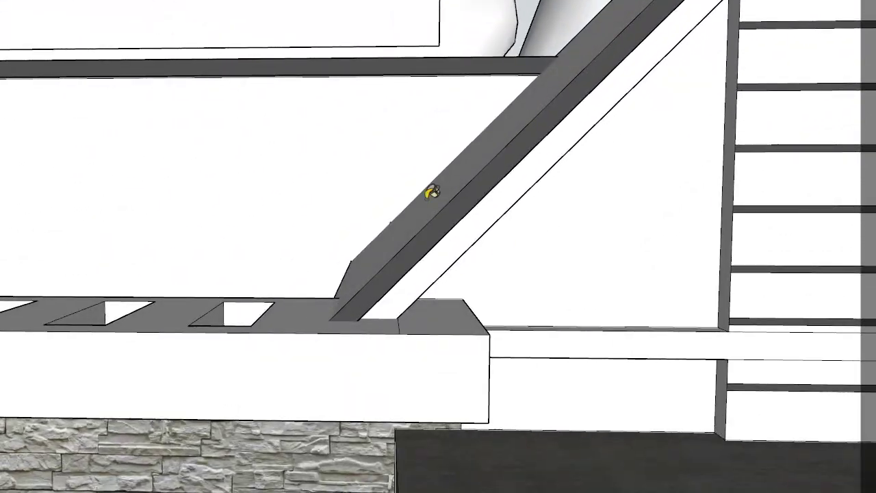
pyautogui.scroll(-3, 438, 311)
pyautogui.scroll(-2, 438, 310)
pyautogui.scroll(-1, 438, 205)
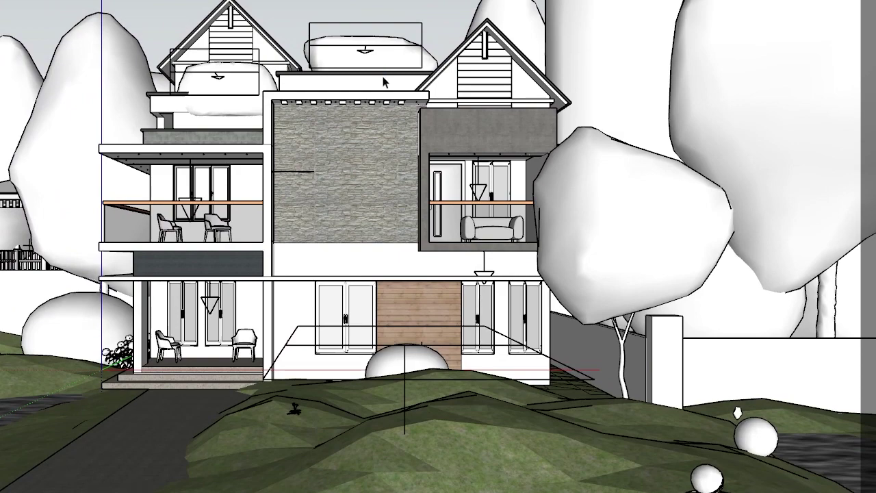
pyautogui.scroll(2, 796, 339)
pyautogui.scroll(1, 677, 352)
pyautogui.scroll(2, 661, 338)
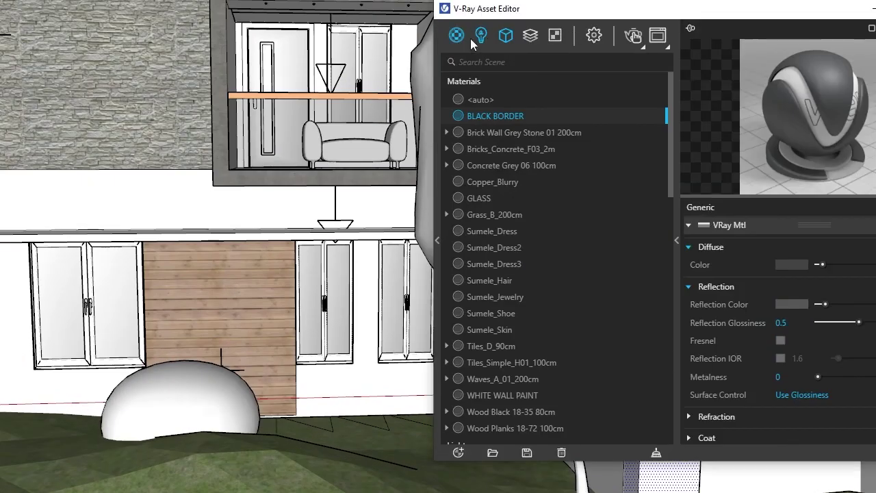
# Add a weathered red brick material from the V-Ray library to the scene materials
pyautogui.click(438, 240)
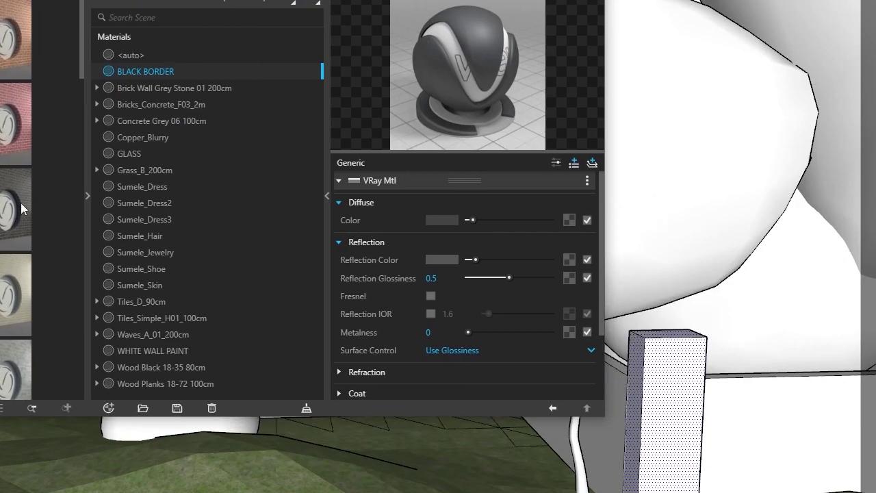
pyautogui.scroll(-2, 19, 216)
pyautogui.scroll(-2, 12, 233)
pyautogui.scroll(-1, 6, 253)
pyautogui.scroll(-1, 2, 263)
pyautogui.moveTo(2, 264); pyautogui.dragTo(213, 158)
# Apply the weathered brick to the selected gate pillar and close the editor
pyautogui.rightClick(159, 120)
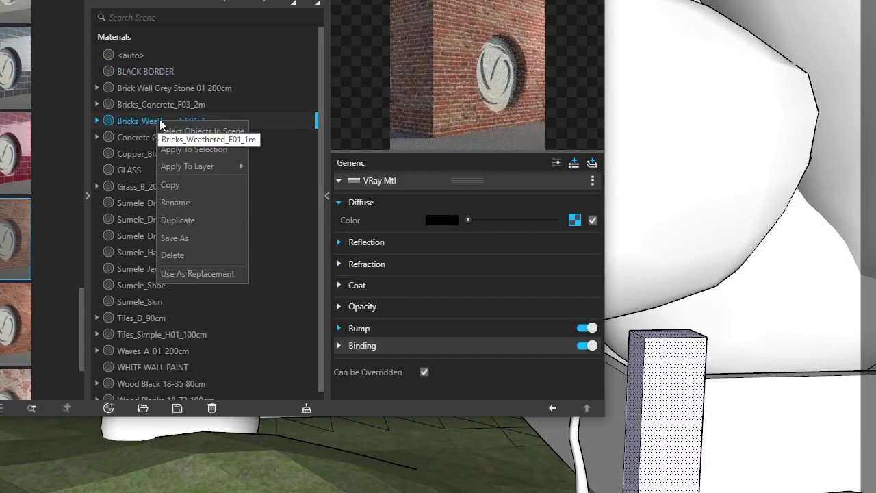
pyautogui.click(188, 151)
pyautogui.click(761, 431)
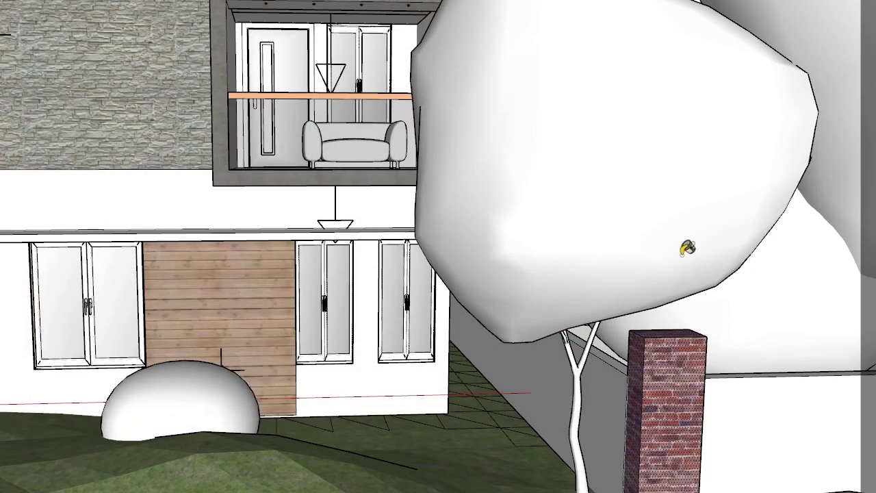
pyautogui.scroll(2, 727, 372)
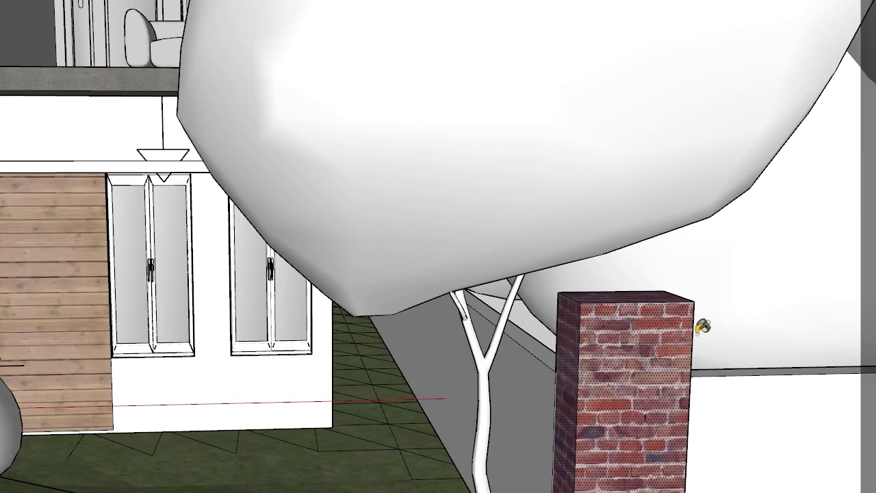
pyautogui.scroll(-5, 667, 330)
pyautogui.scroll(4, 308, 261)
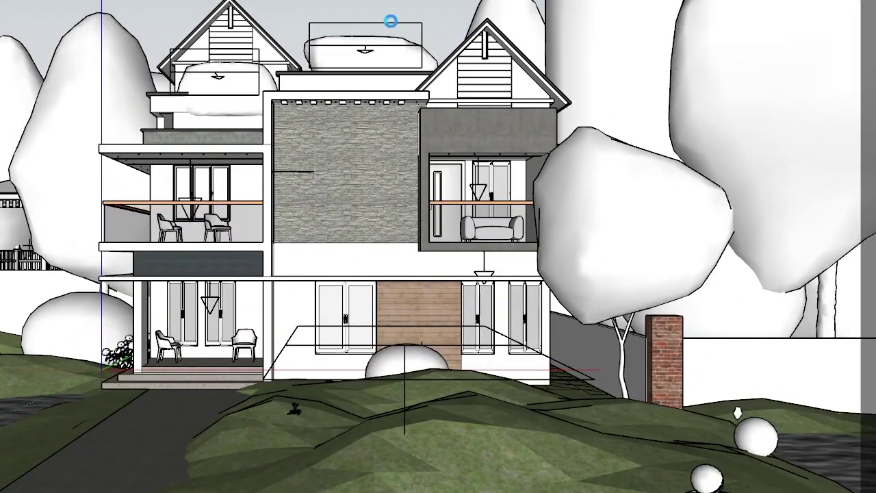
# Browse the Cosmos ceiling lamp models, then switch to the Pendants category
pyautogui.scroll(3, 356, 62)
pyautogui.scroll(2, 312, 96)
pyautogui.scroll(-2, 246, 186)
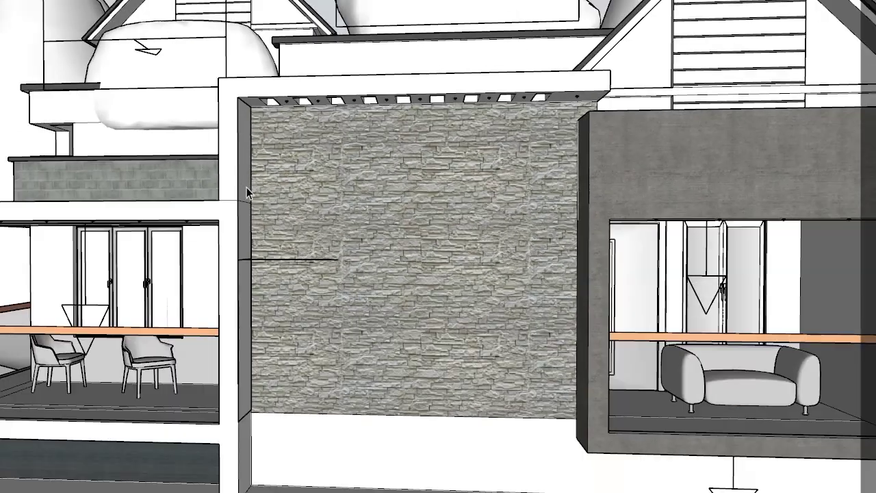
pyautogui.scroll(2, 171, 151)
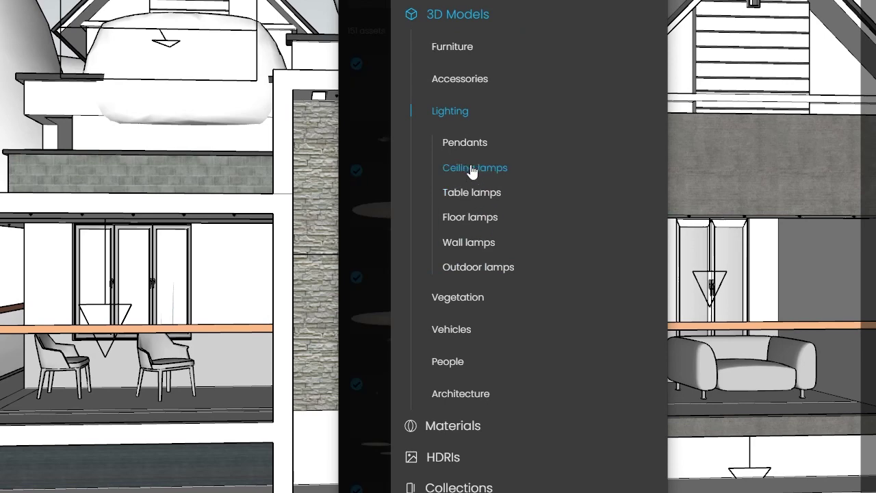
pyautogui.click(472, 169)
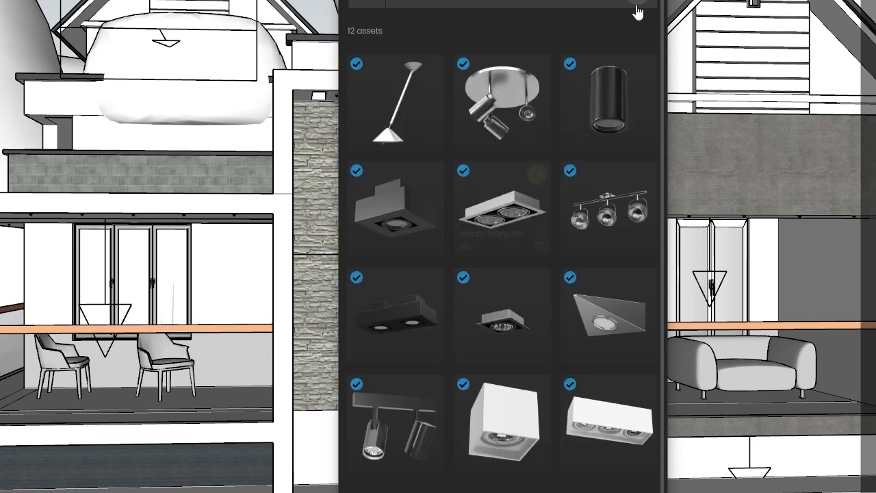
pyautogui.click(636, 7)
pyautogui.click(473, 148)
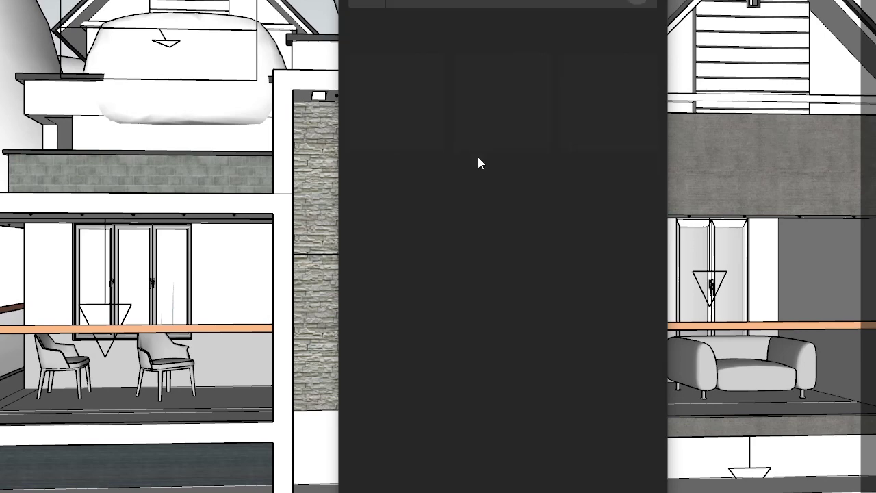
# Search the pendant models for a spider chandelier and a globe-cluster pendant
pyautogui.scroll(-4, 479, 171)
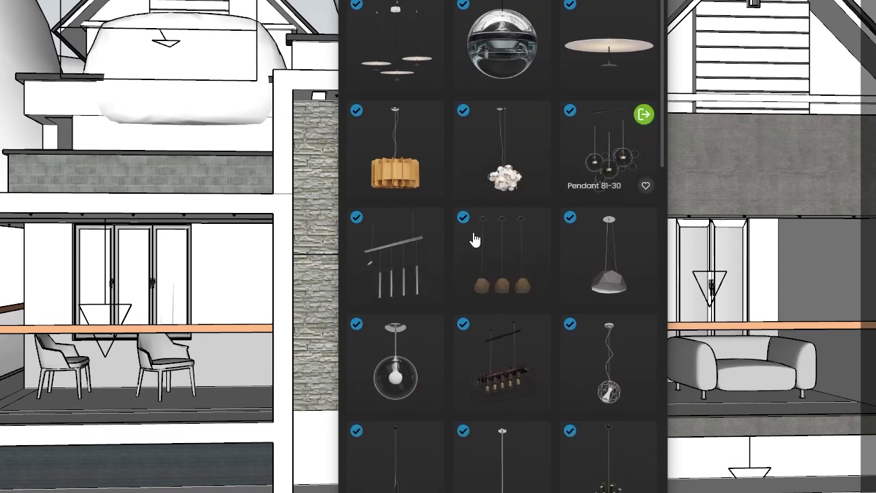
pyautogui.scroll(-2, 440, 171)
pyautogui.scroll(-4, 551, 261)
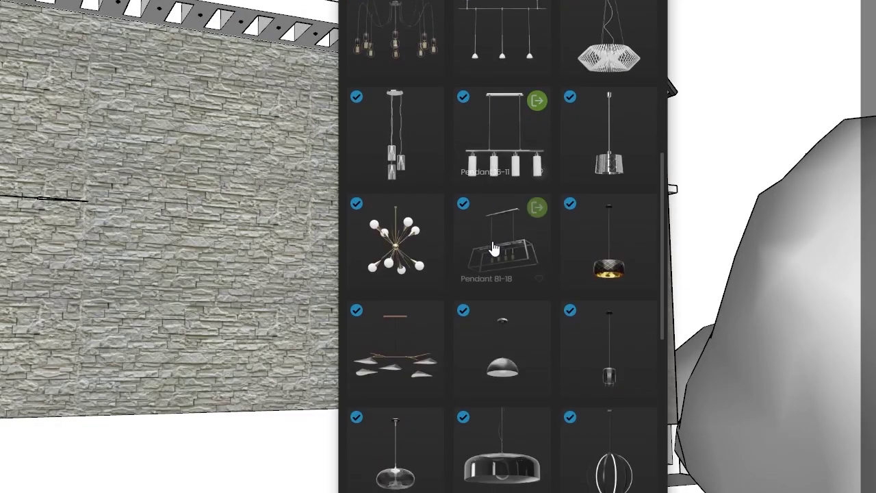
pyautogui.scroll(-3, 479, 250)
pyautogui.scroll(-4, 475, 248)
pyautogui.scroll(-2, 479, 246)
pyautogui.scroll(6, 489, 254)
pyautogui.scroll(3, 479, 246)
pyautogui.scroll(2, 465, 243)
pyautogui.scroll(3, 595, 236)
pyautogui.scroll(1, 541, 433)
pyautogui.scroll(3, 541, 433)
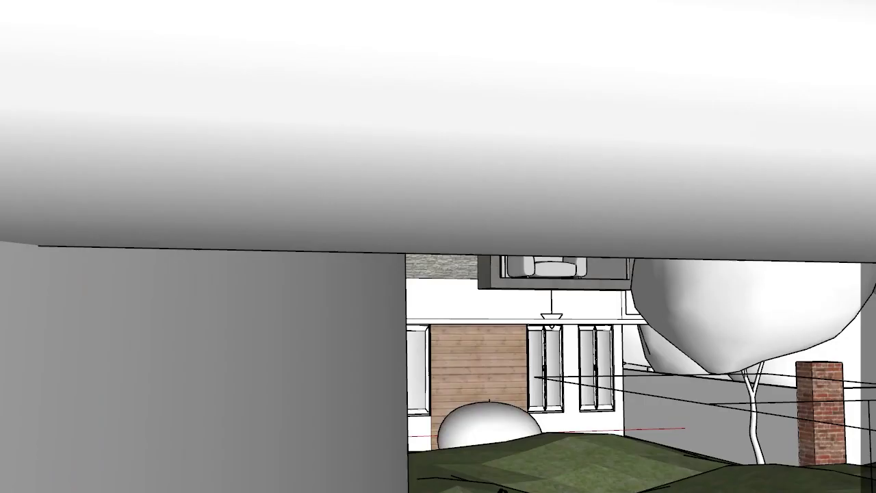
pyautogui.scroll(1, 216, 248)
pyautogui.scroll(5, 217, 248)
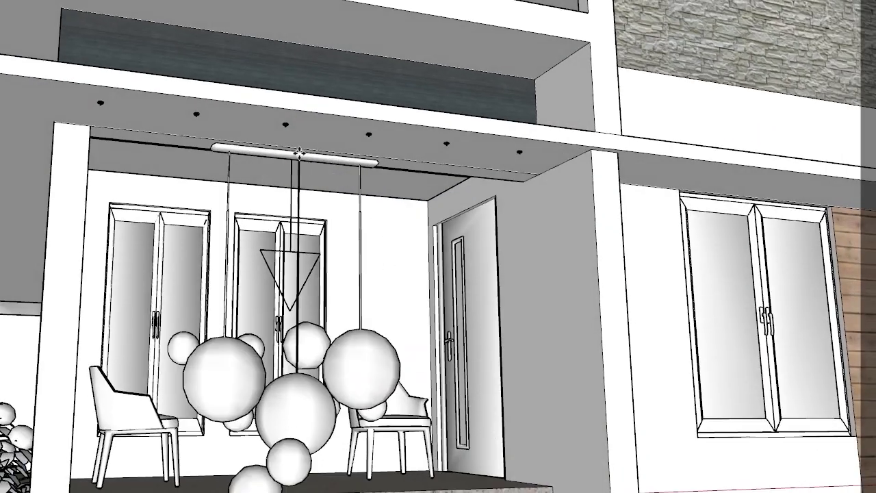
# Scale the porch's globe-cluster pendant down in two passes
pyautogui.click(257, 375)
pyautogui.press('s')
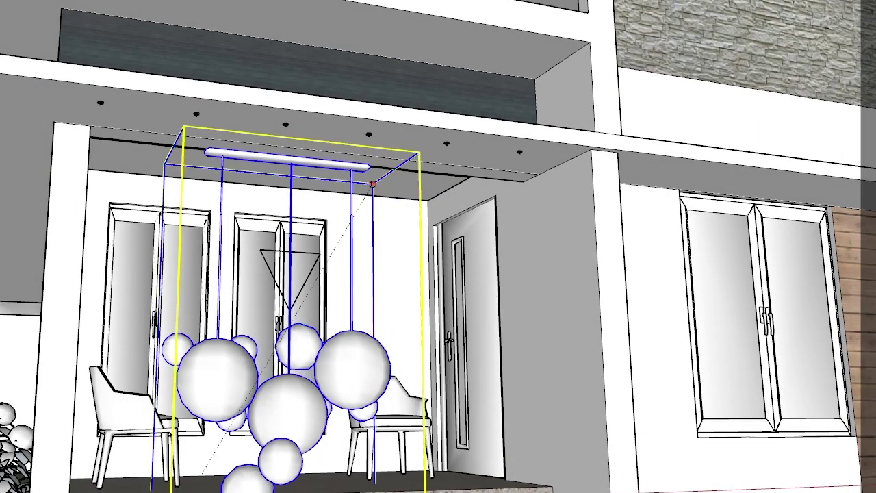
pyautogui.click(373, 184)
pyautogui.scroll(-3, 373, 184)
pyautogui.scroll(3, 333, 332)
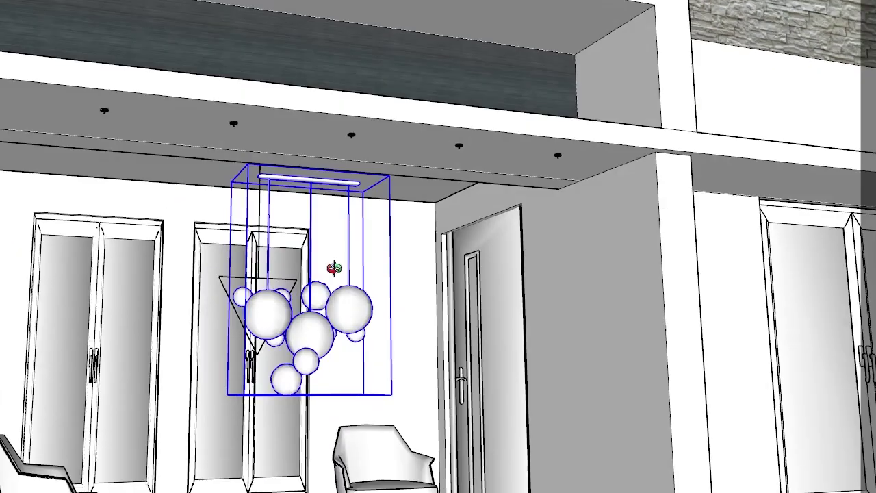
pyautogui.scroll(2, 332, 264)
pyautogui.press('m')
pyautogui.press('s')
pyautogui.moveTo(401, 384); pyautogui.dragTo(346, 299)
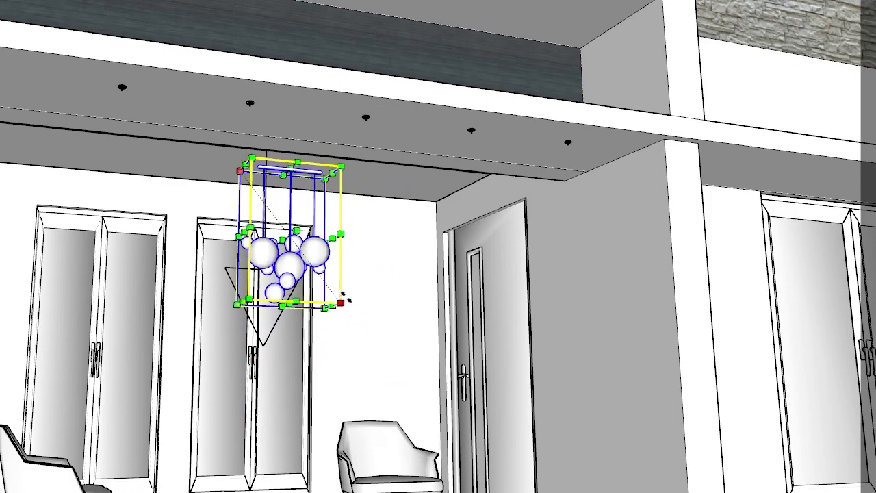
# Raise the pendant so its mount sits just beneath the porch ceiling
pyautogui.moveTo(346, 300); pyautogui.dragTo(233, 305, button='middle')
pyautogui.moveTo(284, 151); pyautogui.dragTo(372, 150, button='middle')
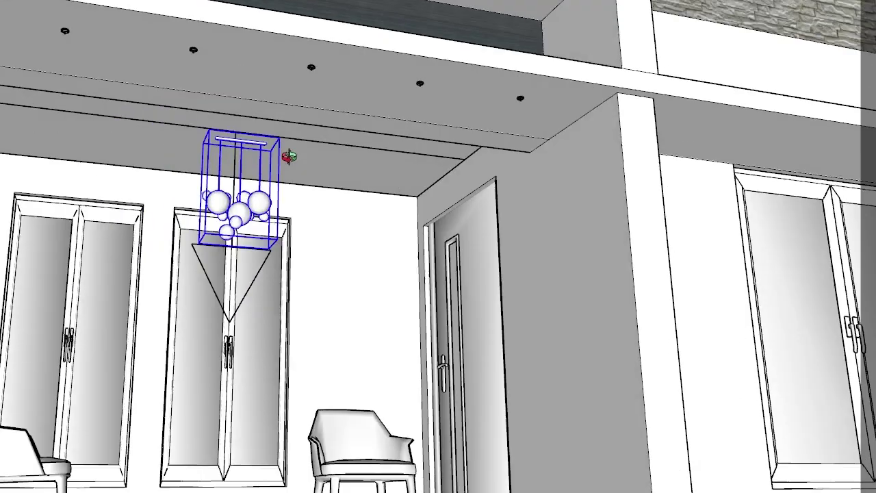
pyautogui.scroll(3, 372, 151)
pyautogui.press('m')
pyautogui.moveTo(381, 179); pyautogui.dragTo(308, 134)
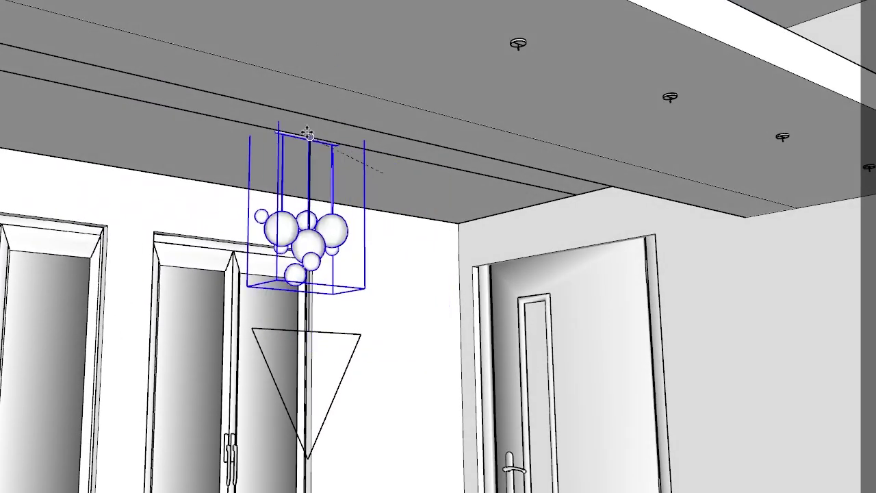
pyautogui.press('s')
pyautogui.scroll(-2, 212, 203)
pyautogui.scroll(-5, 185, 273)
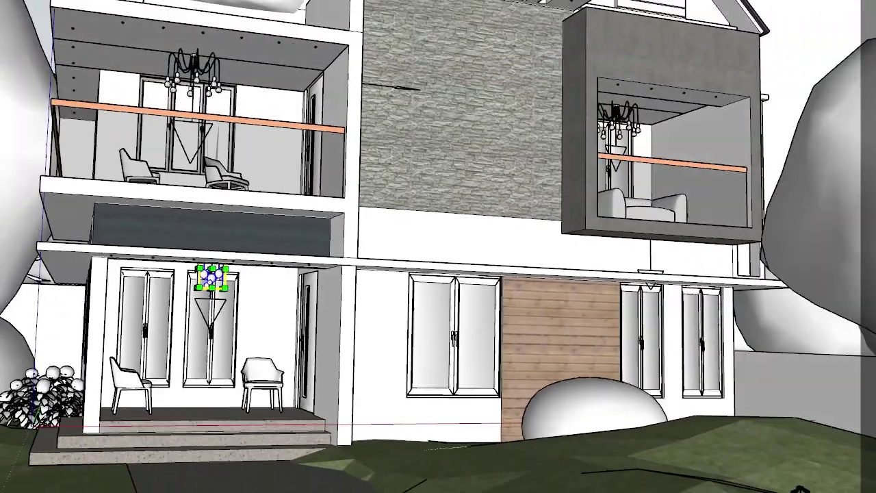
pyautogui.scroll(-3, 166, 314)
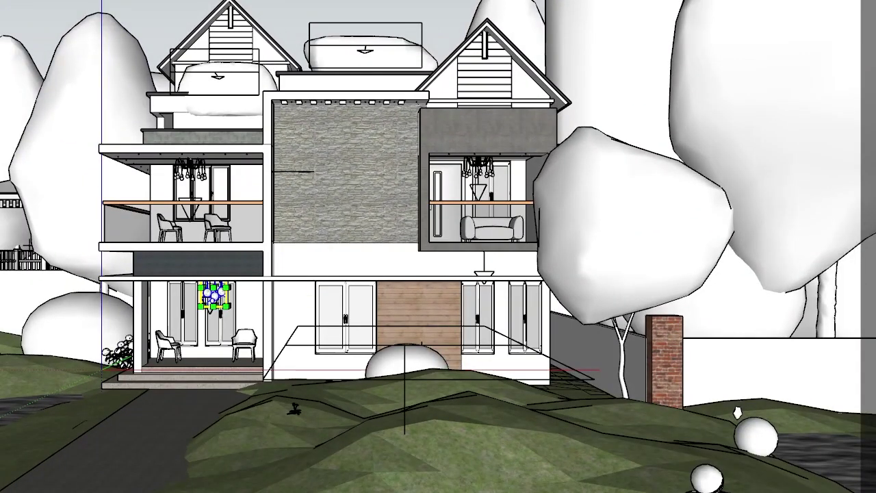